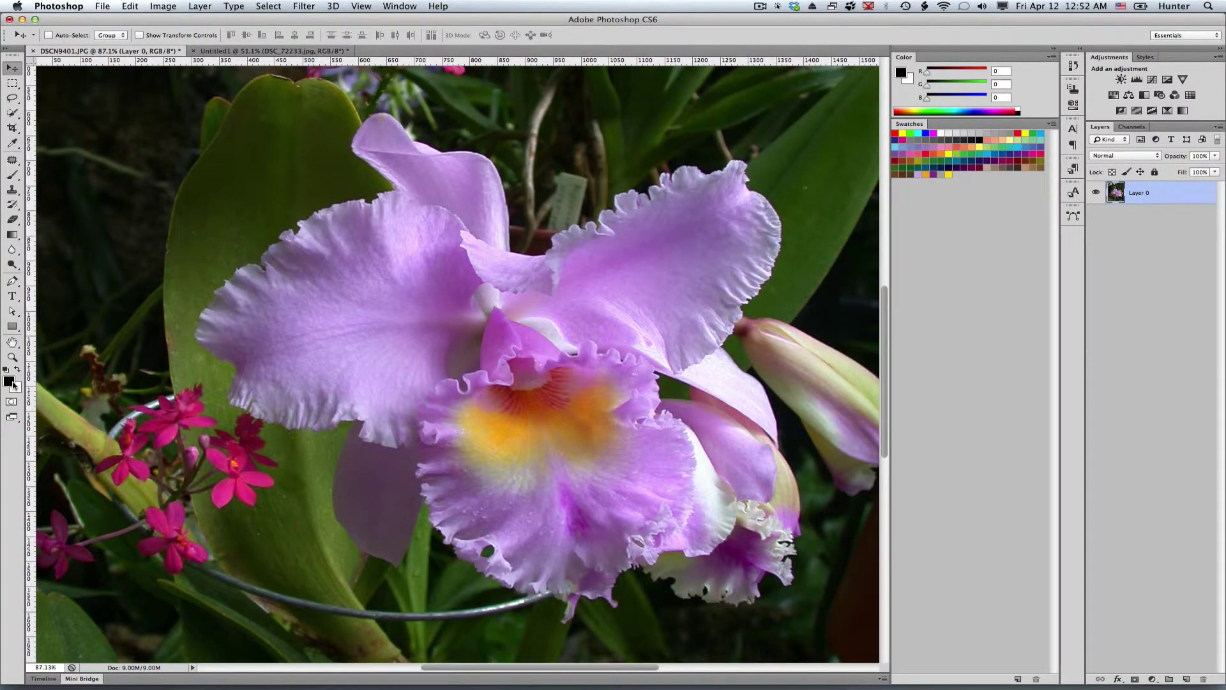
# Open the foreground Color Picker and move the hue slider into the greens
pyautogui.click(10, 383)
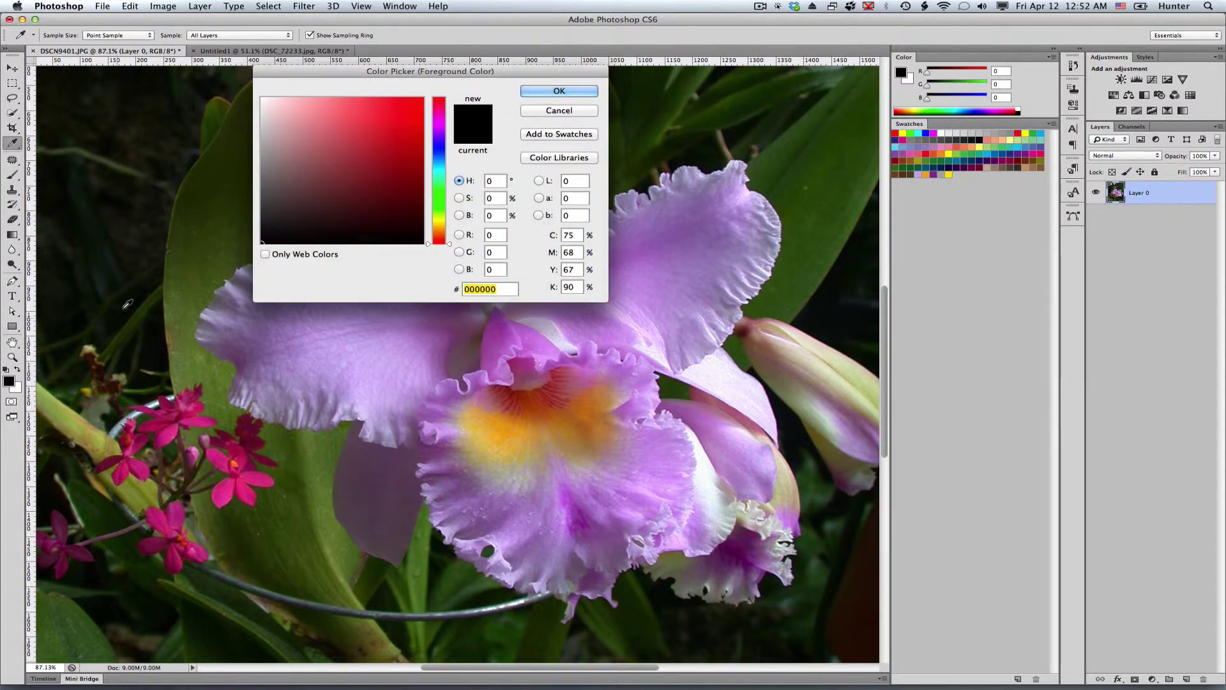
pyautogui.moveTo(441, 71); pyautogui.dragTo(463, 139)
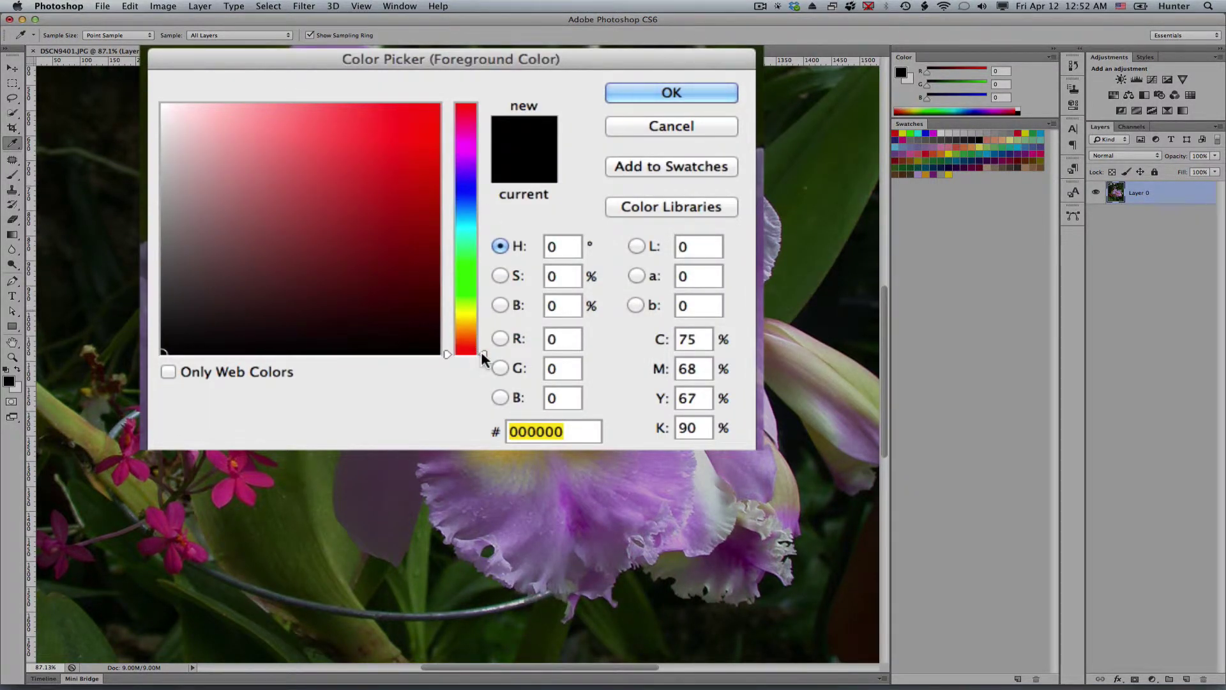
pyautogui.moveTo(481, 351); pyautogui.dragTo(485, 260)
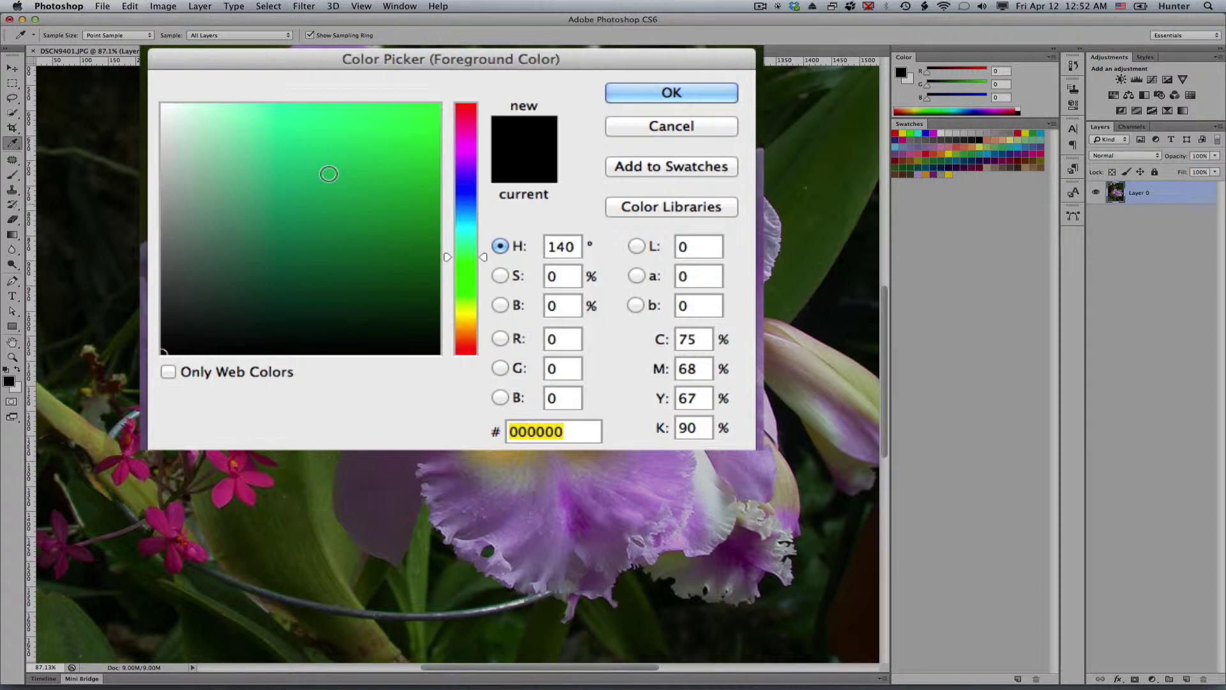
# Preview a range of green shades, from pale mint to near-black forest green
pyautogui.click(323, 159)
pyautogui.click(277, 154)
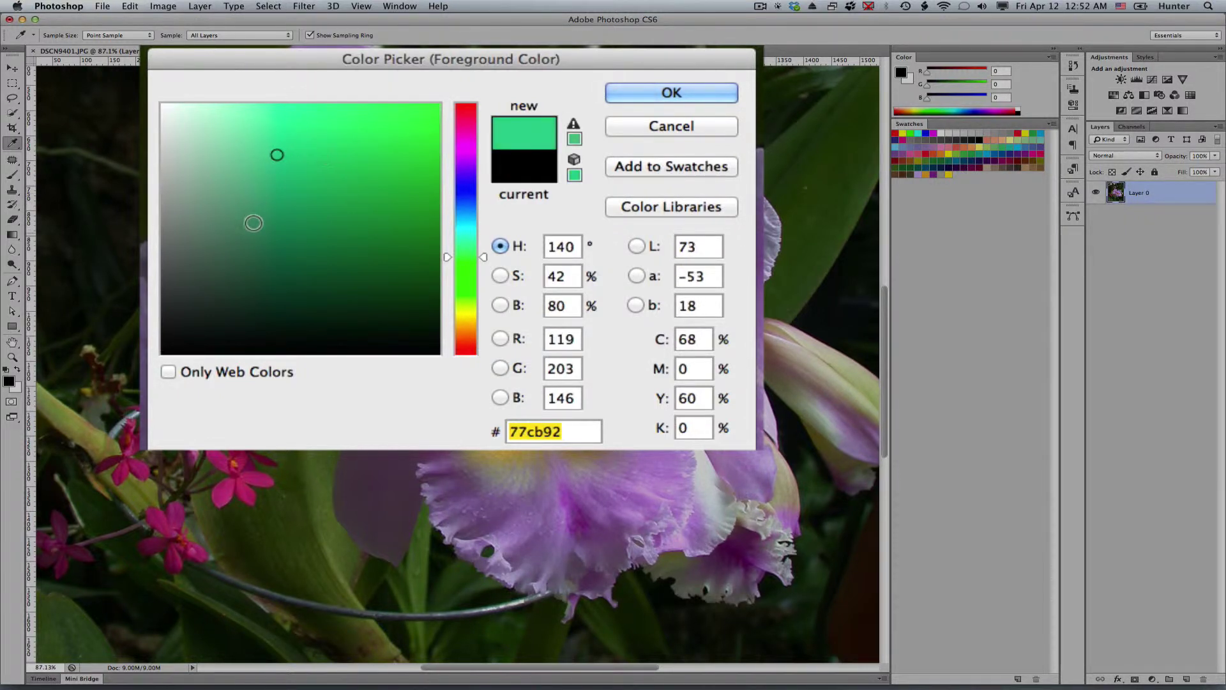
pyautogui.click(253, 223)
pyautogui.click(343, 184)
pyautogui.click(278, 247)
pyautogui.click(189, 121)
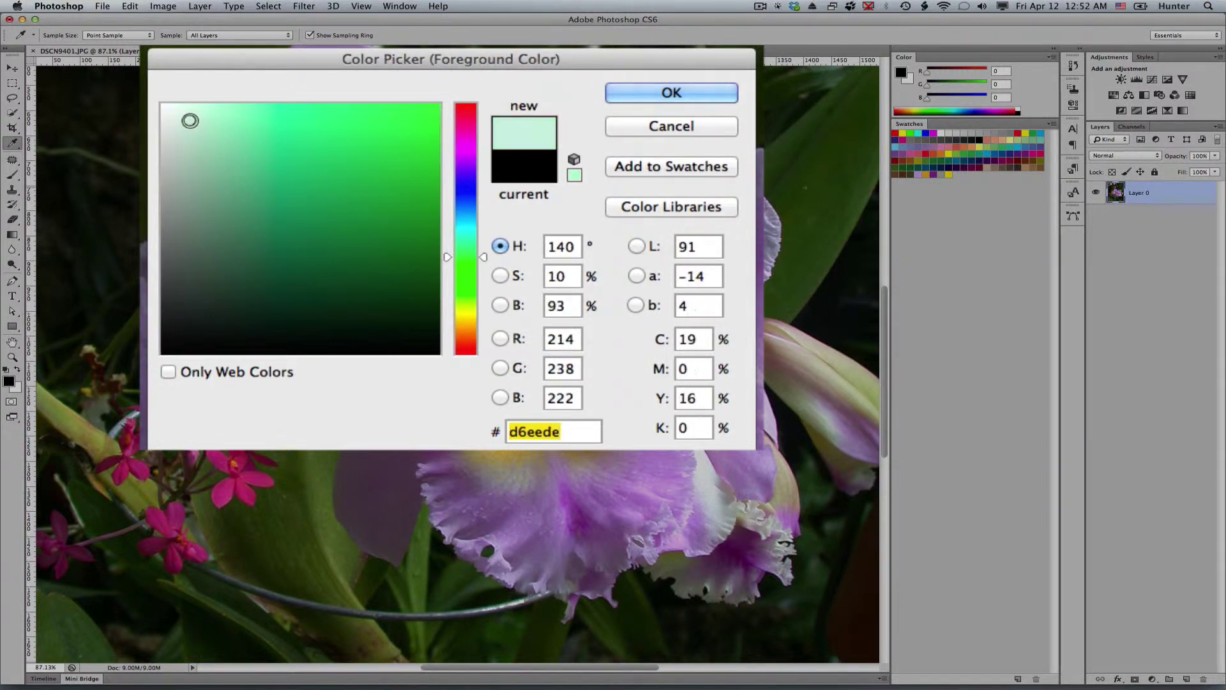
pyautogui.click(260, 276)
pyautogui.click(321, 298)
pyautogui.click(355, 221)
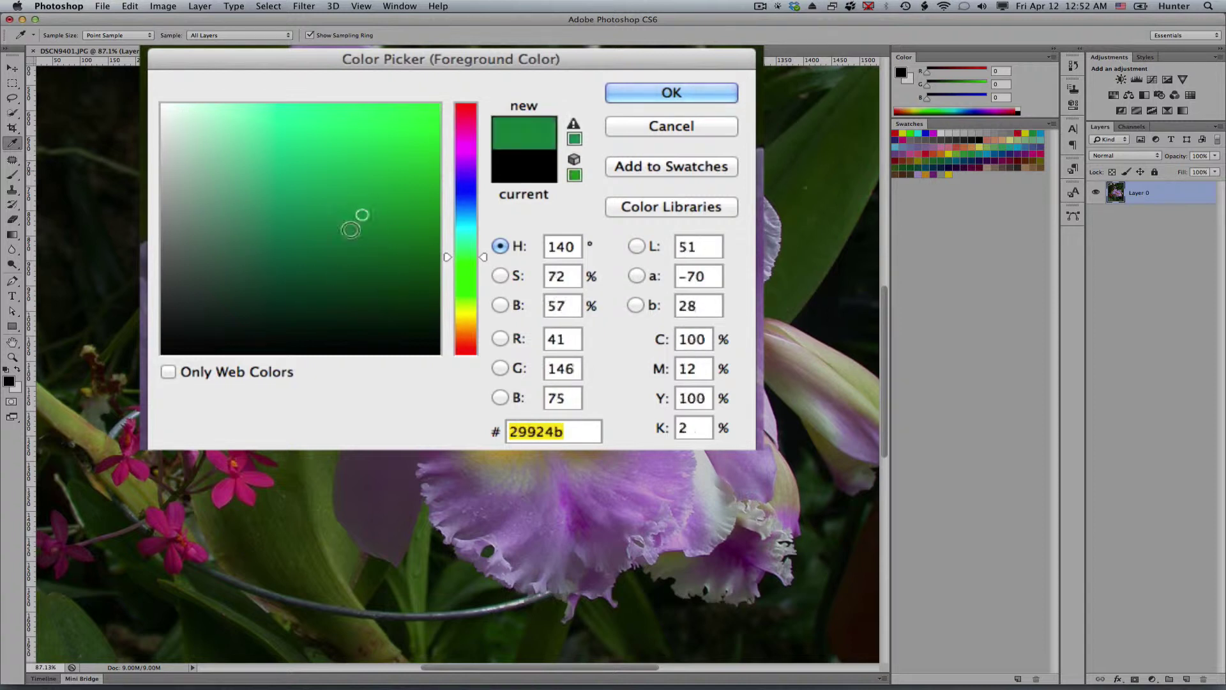
pyautogui.click(313, 239)
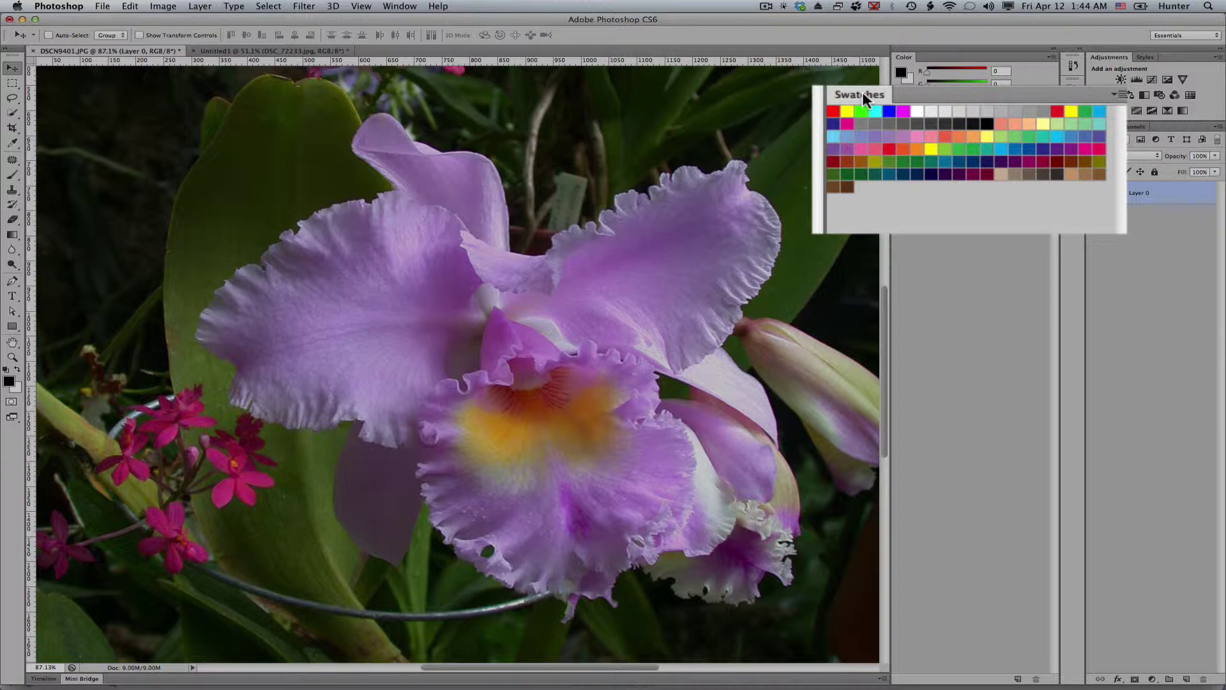
# Dock the Swatches panel back under Color and reopen the foreground Color Picker
pyautogui.moveTo(863, 90); pyautogui.dragTo(912, 126)
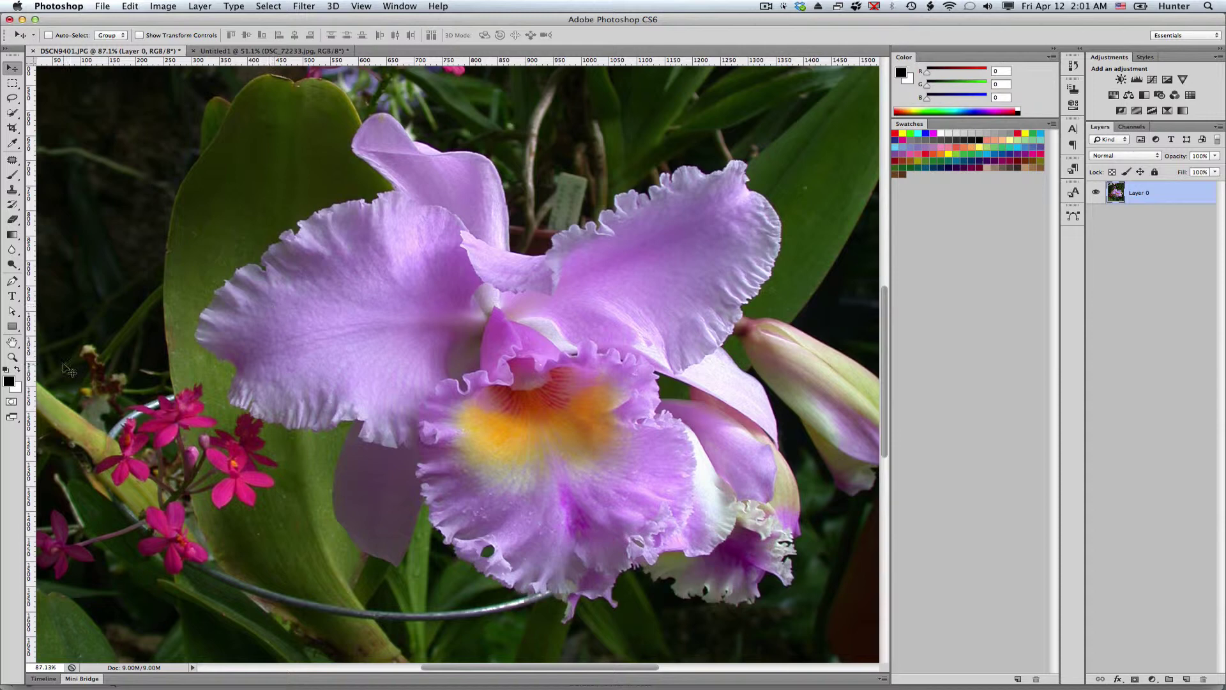
pyautogui.click(8, 381)
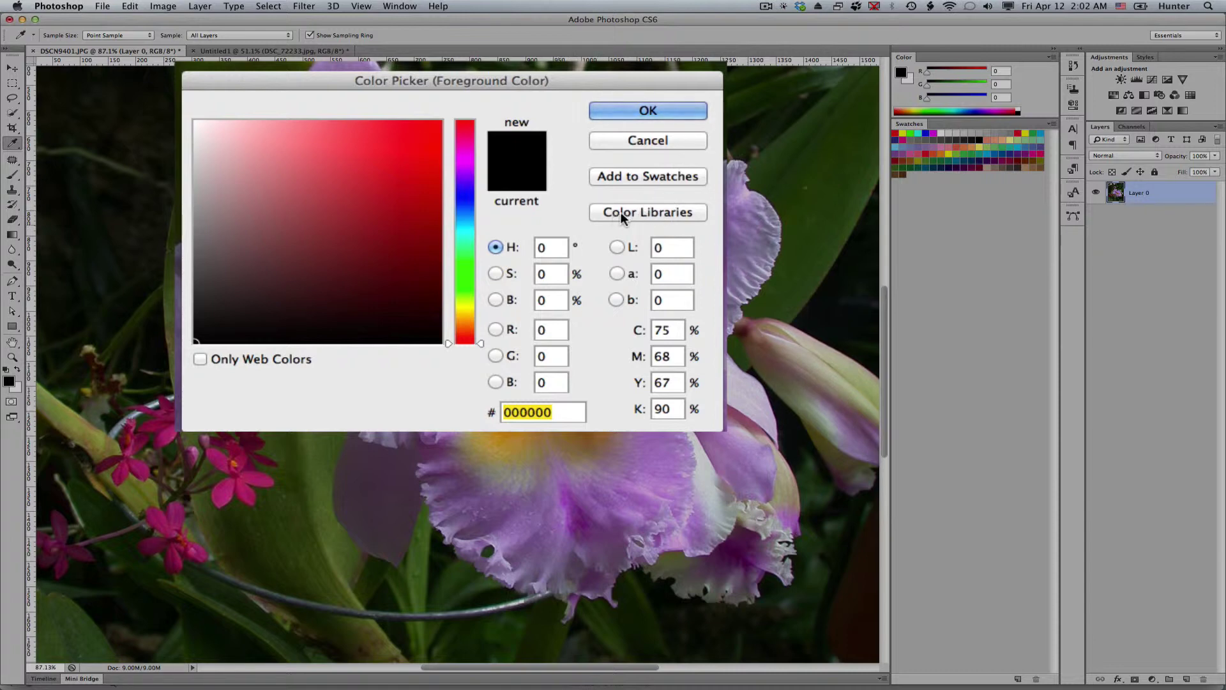
# Pick PANTONE 272 U from the PANTONE solid uncoated book, giving 8684bd in the picker
pyautogui.click(668, 213)
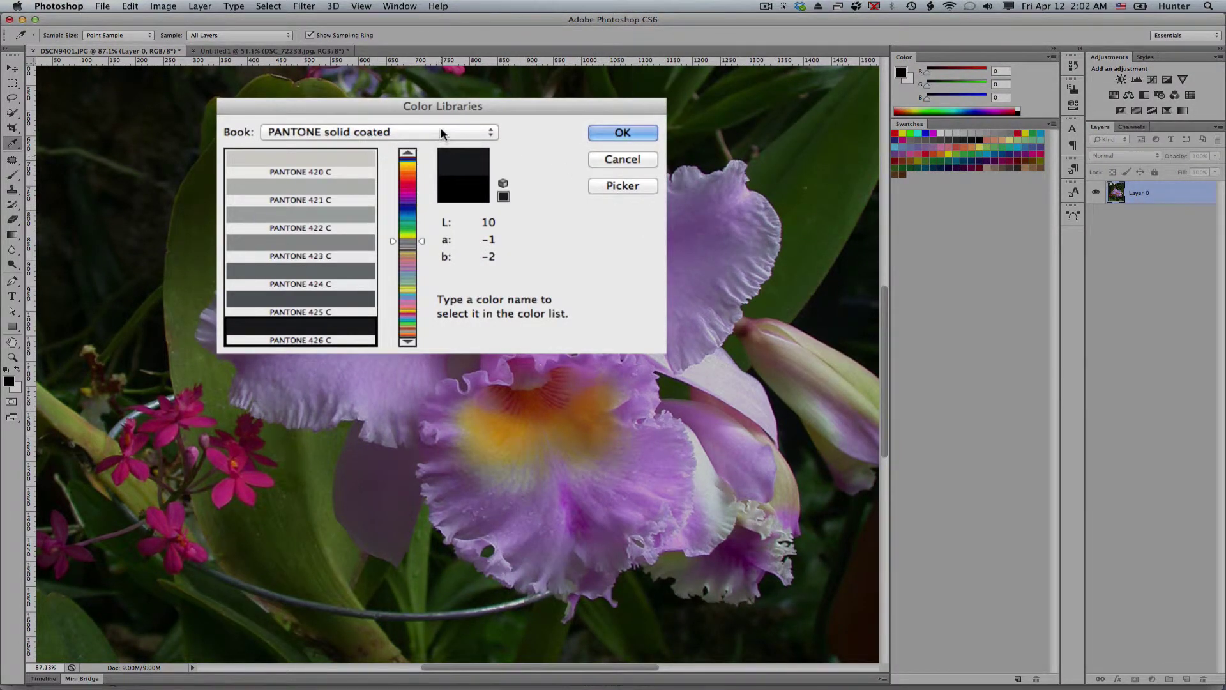
pyautogui.click(382, 133)
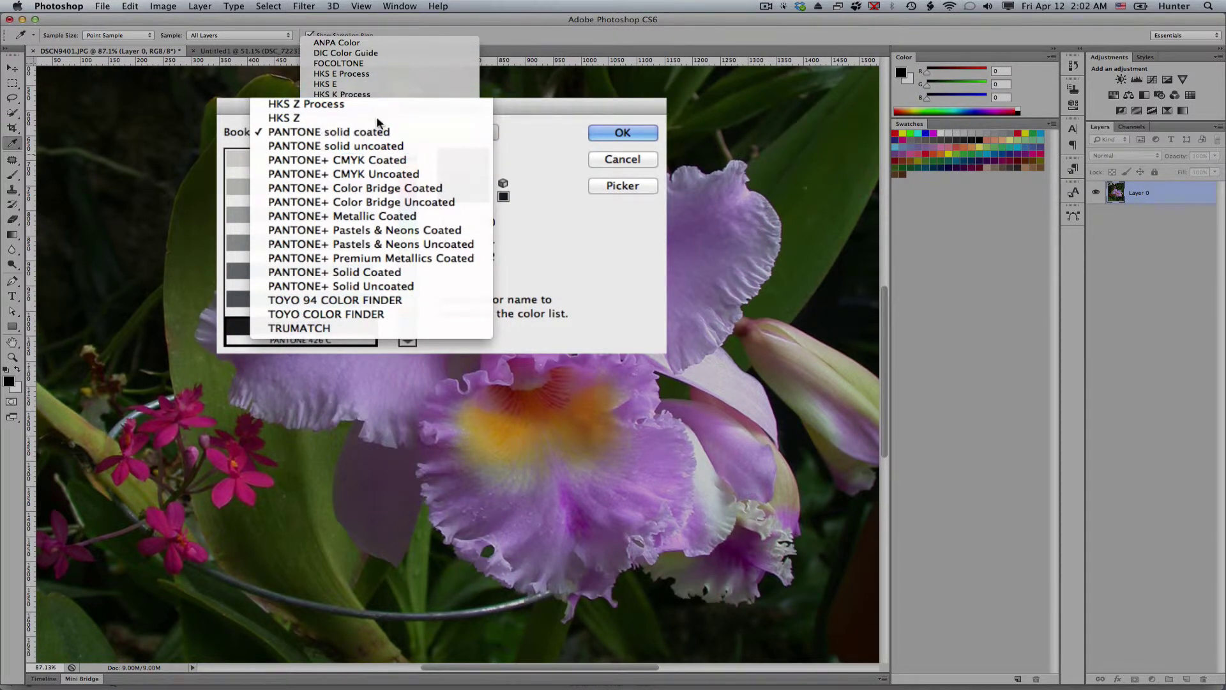
pyautogui.click(377, 153)
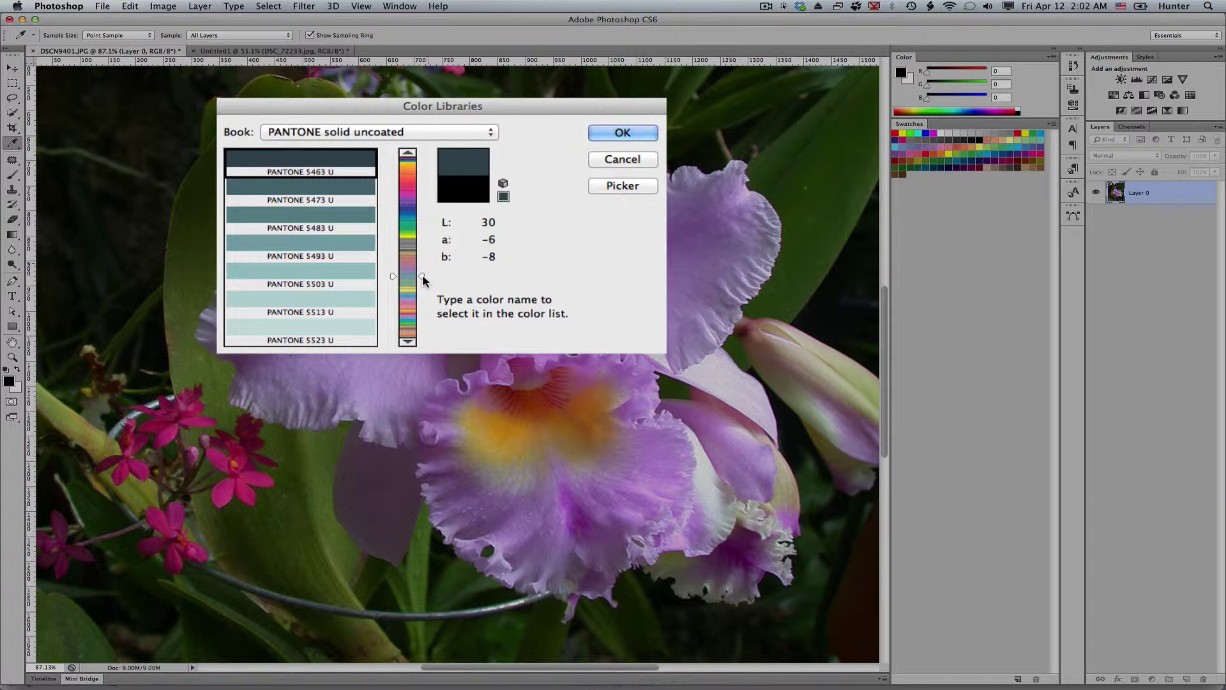
pyautogui.moveTo(421, 279); pyautogui.dragTo(420, 206)
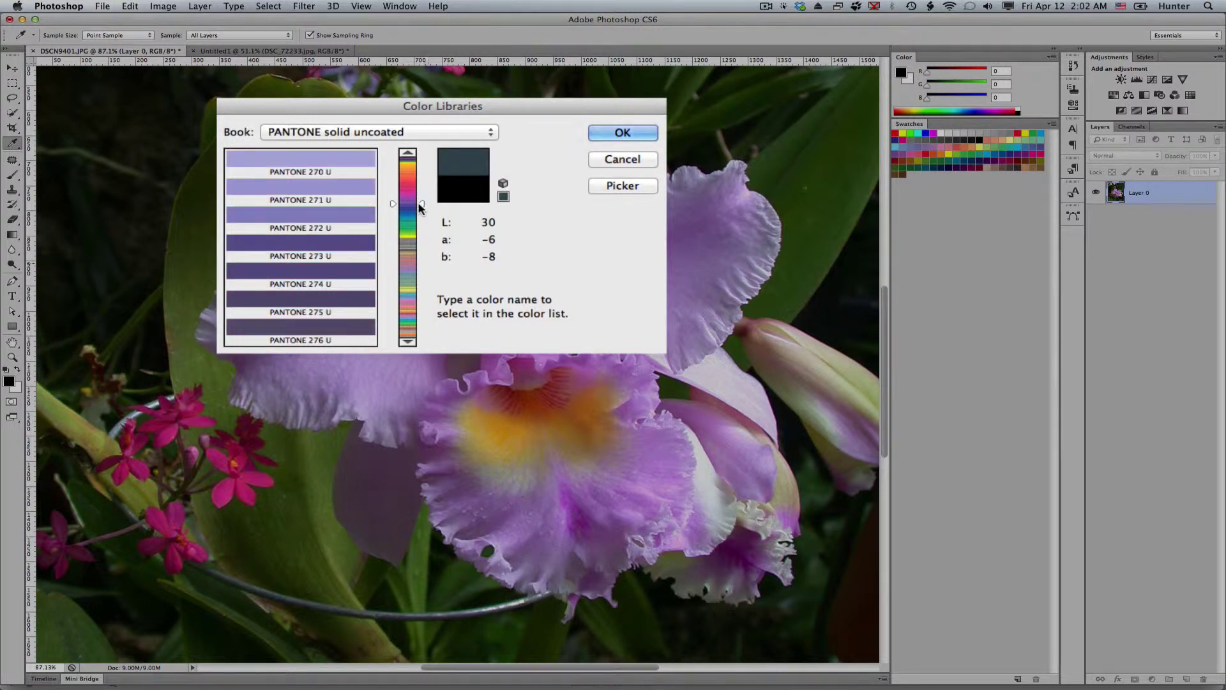
pyautogui.click(327, 217)
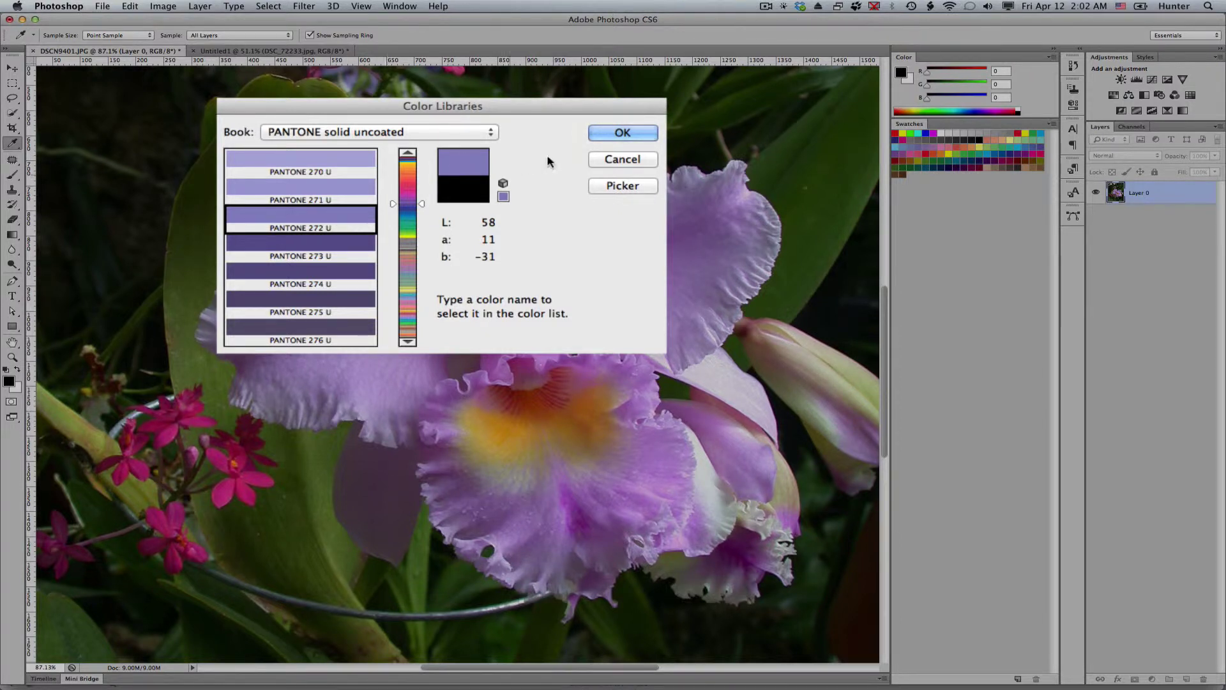
pyautogui.click(632, 189)
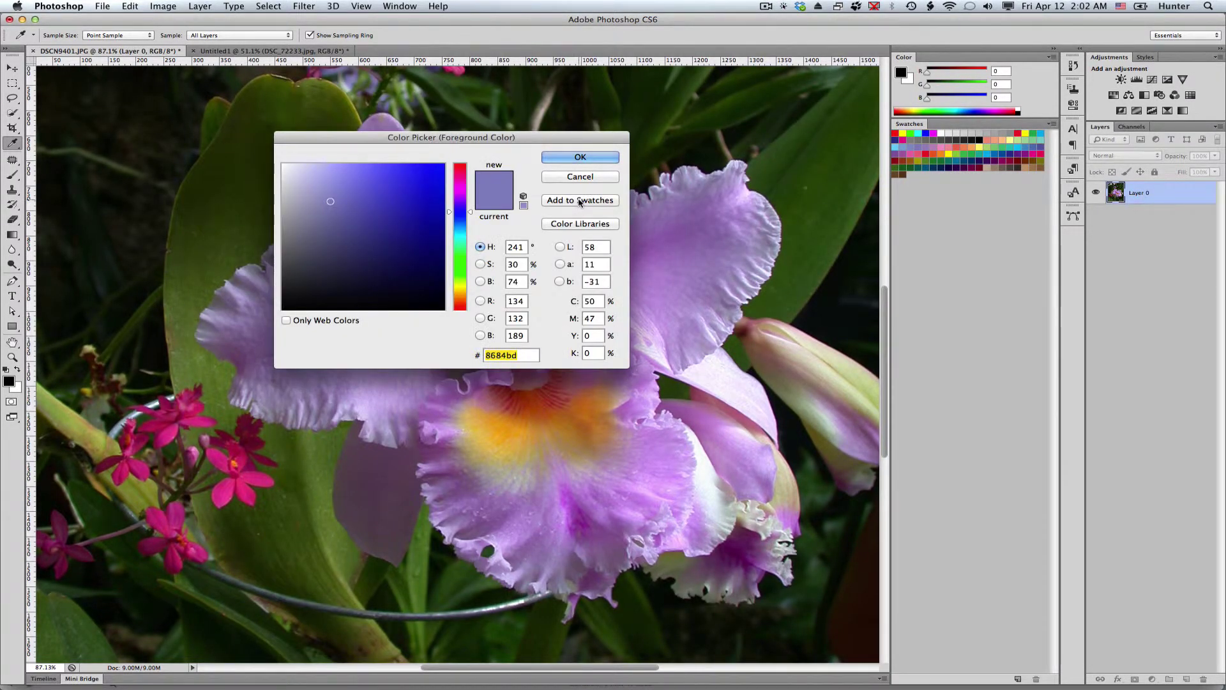
# Save the purple as a swatch named 'Pantone 272U' and accept it as foreground colour
pyautogui.click(580, 201)
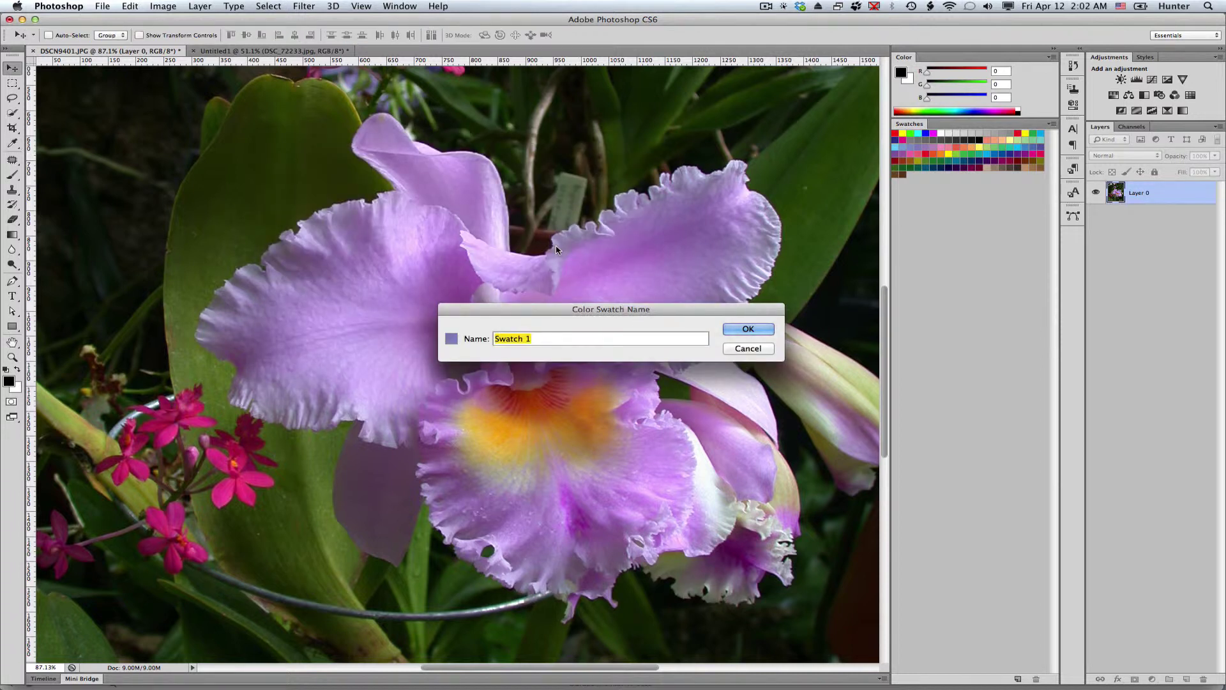
pyautogui.write('Pantone 272U')
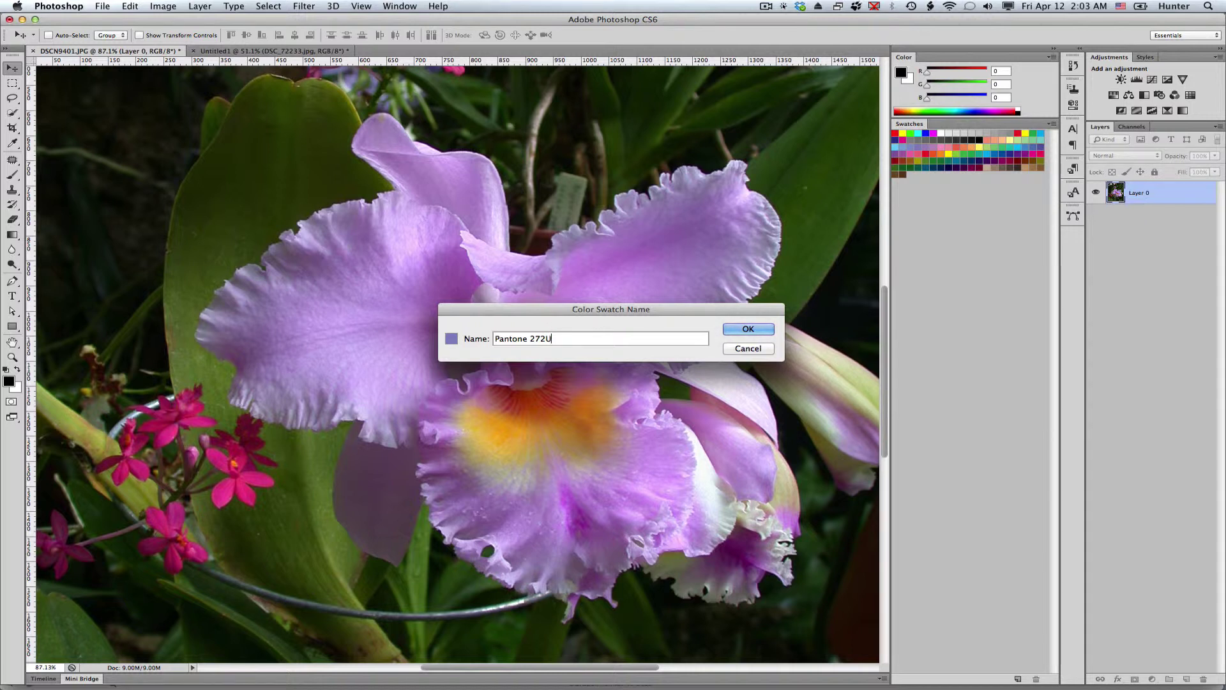
pyautogui.click(767, 329)
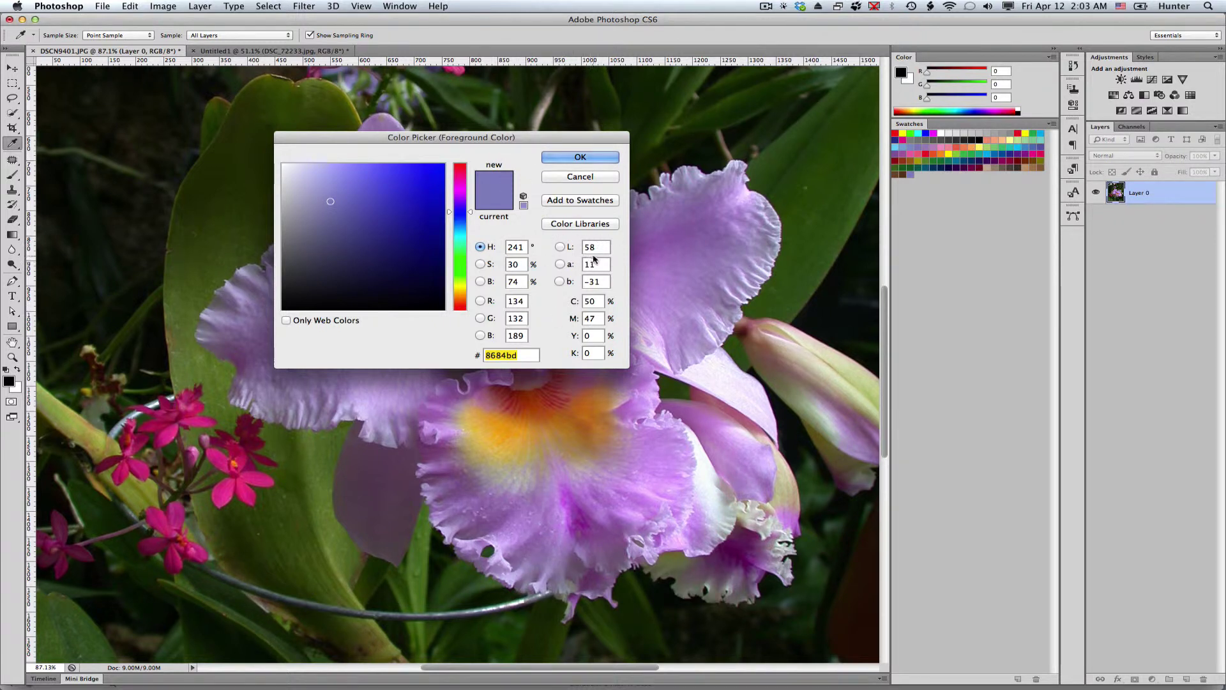
pyautogui.click(580, 158)
# Switch to the Move tool with V, keeping the purple foreground colour
pyautogui.press('v')
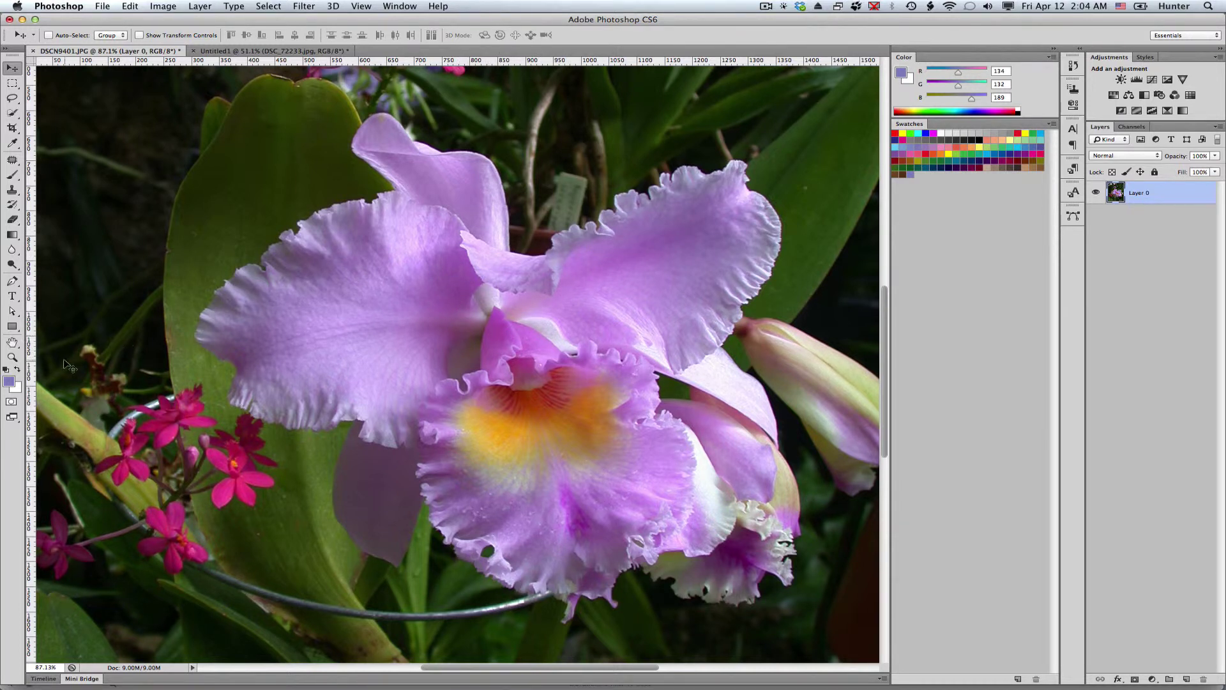
# Sample the orchid's yellow-orange centre (d8aa3d) as the foreground colour
pyautogui.click(7, 382)
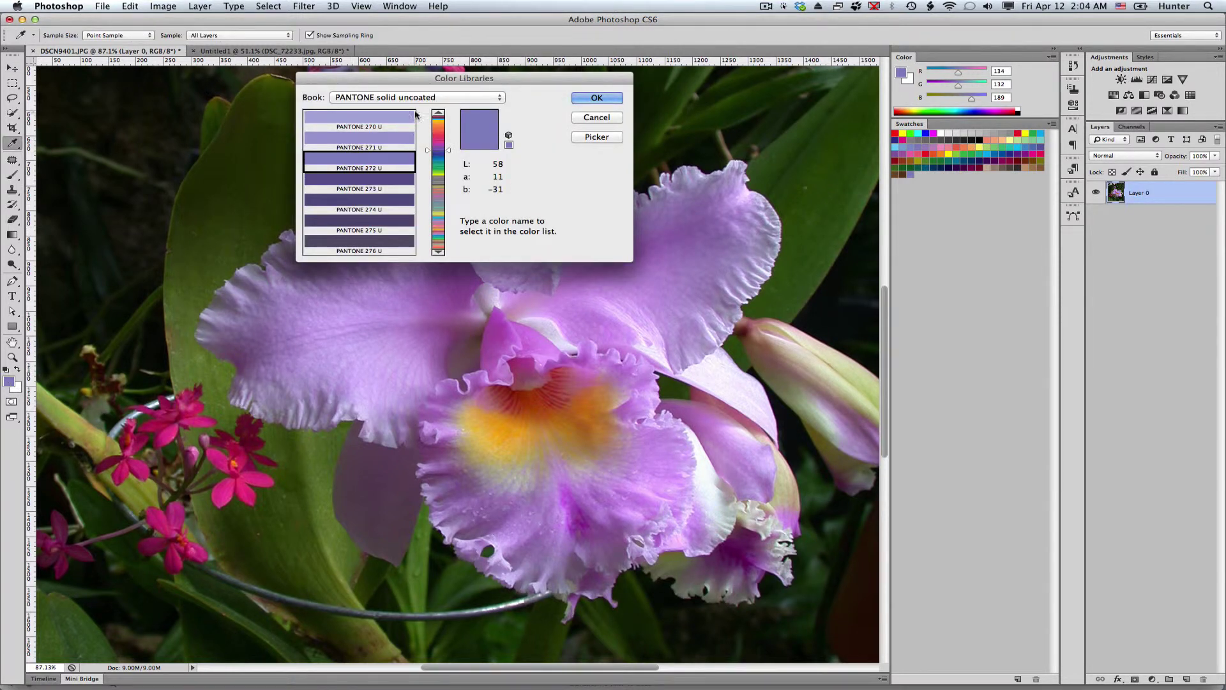
pyautogui.click(593, 138)
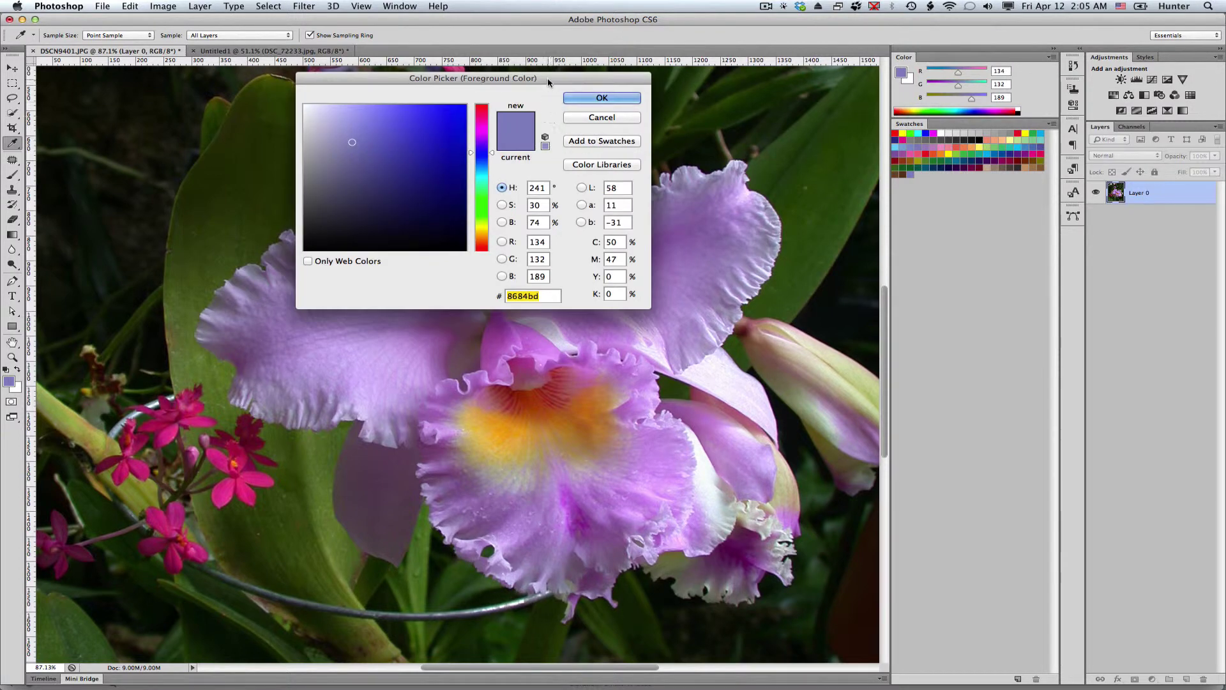
pyautogui.moveTo(548, 79); pyautogui.dragTo(581, 48)
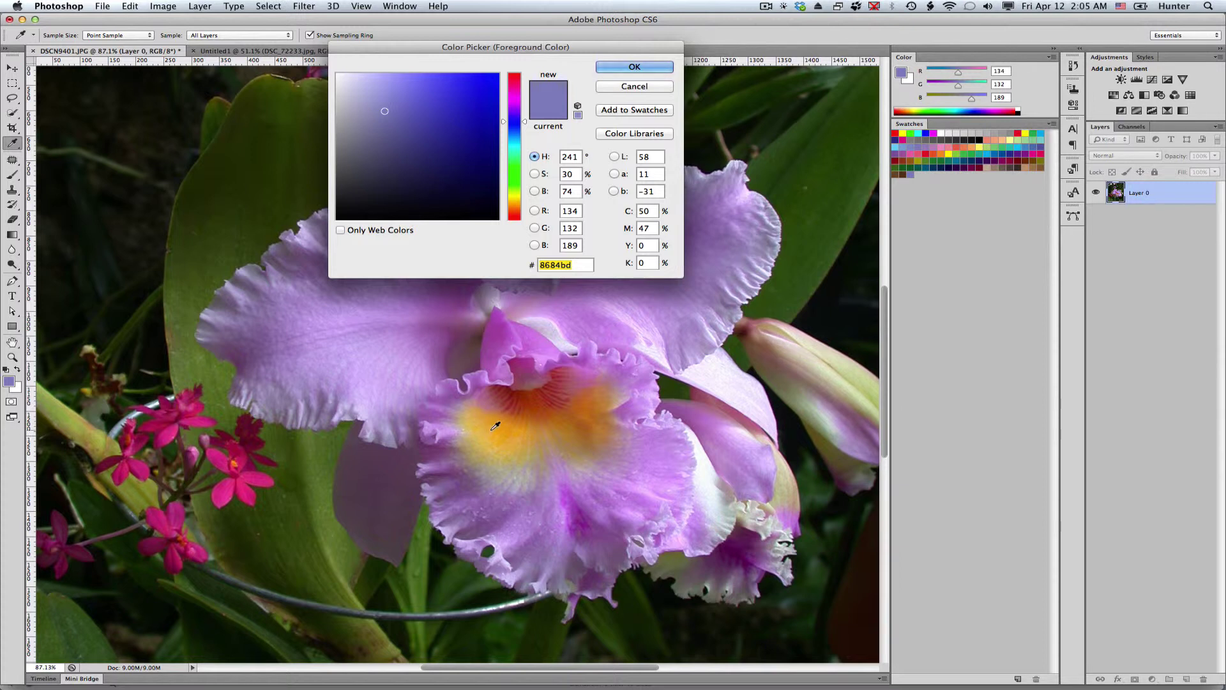
pyautogui.click(495, 426)
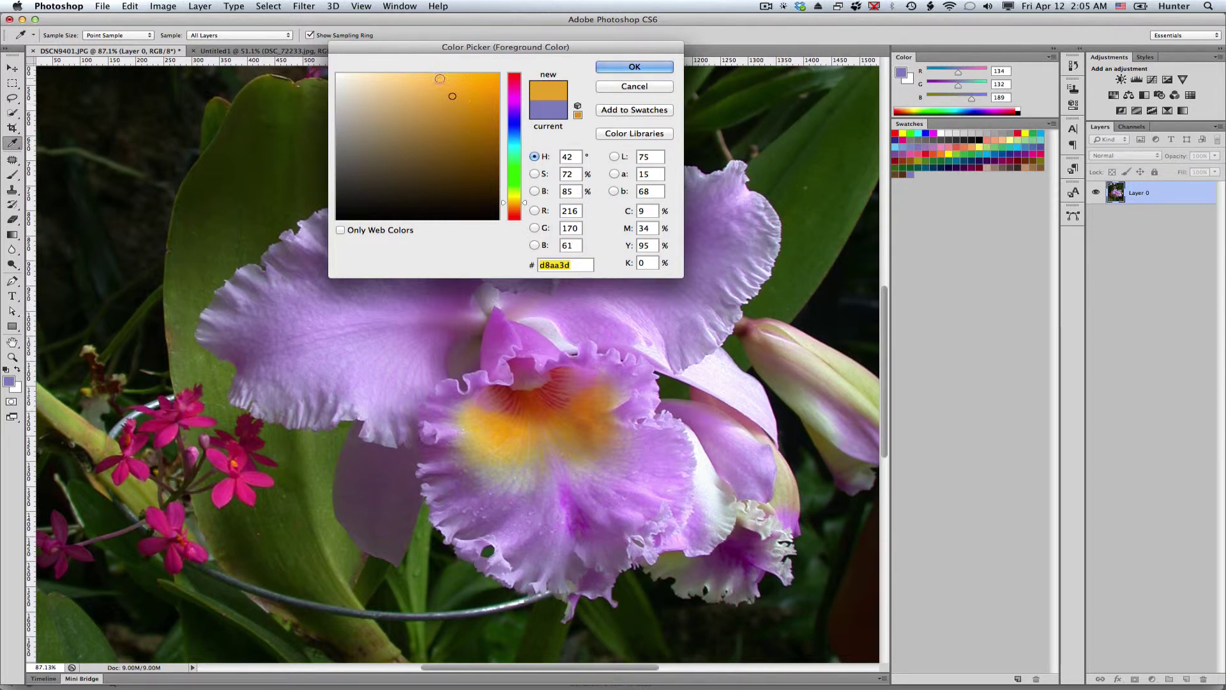
# Add it as a new swatch named 'Swatch Yellow Orange 1'
pyautogui.click(635, 111)
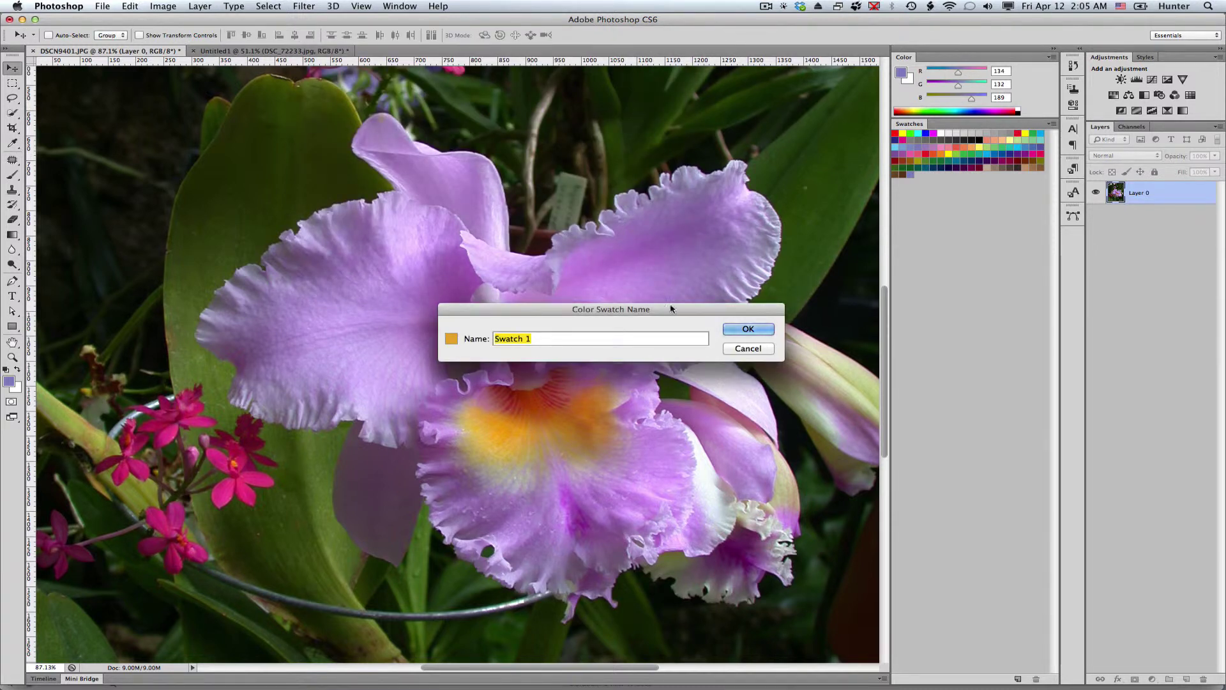
pyautogui.moveTo(673, 312); pyautogui.dragTo(676, 273)
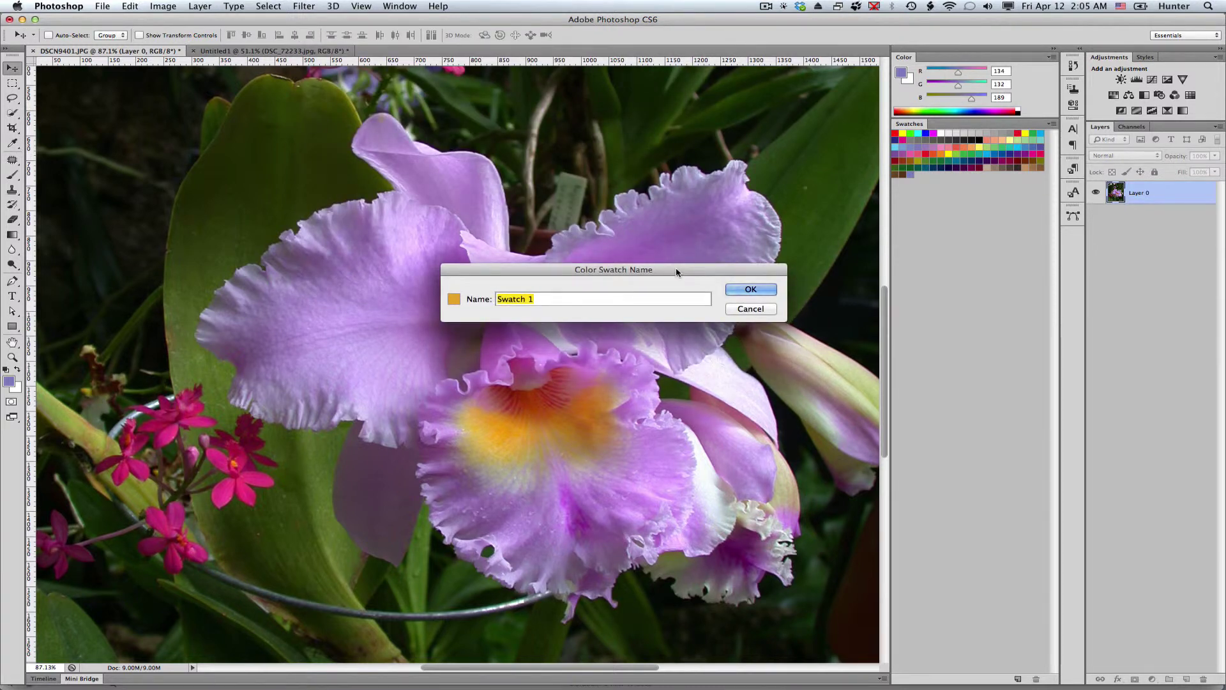
pyautogui.write('Swar')
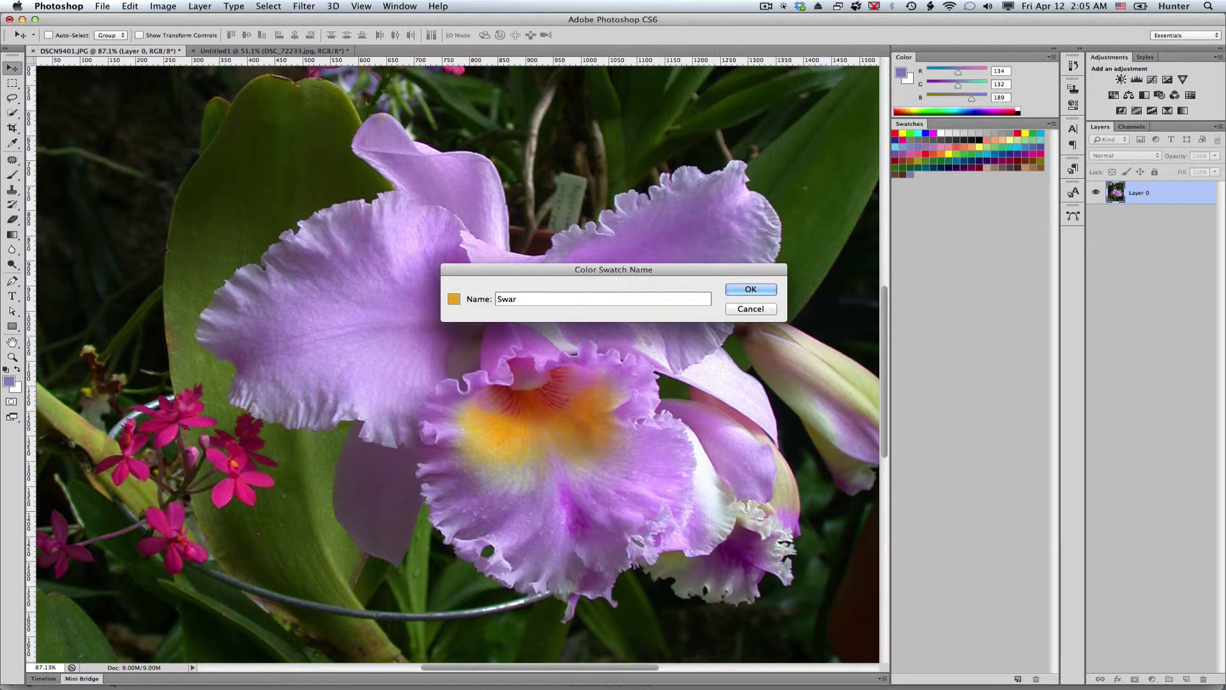
pyautogui.press('BackSpace')
pyautogui.write('tch Yellow Oran')
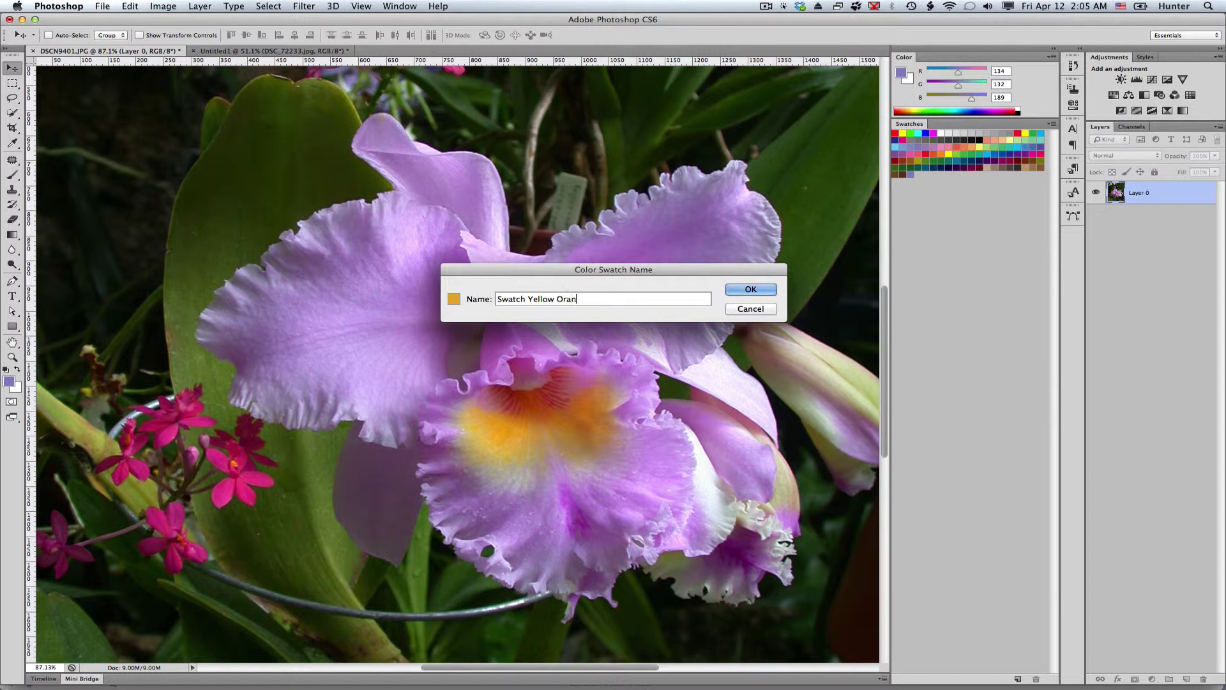
pyautogui.write('ge 1')
# Confirm the yellow-orange swatch, then sample lavender shades from the orchid petal
pyautogui.click(752, 290)
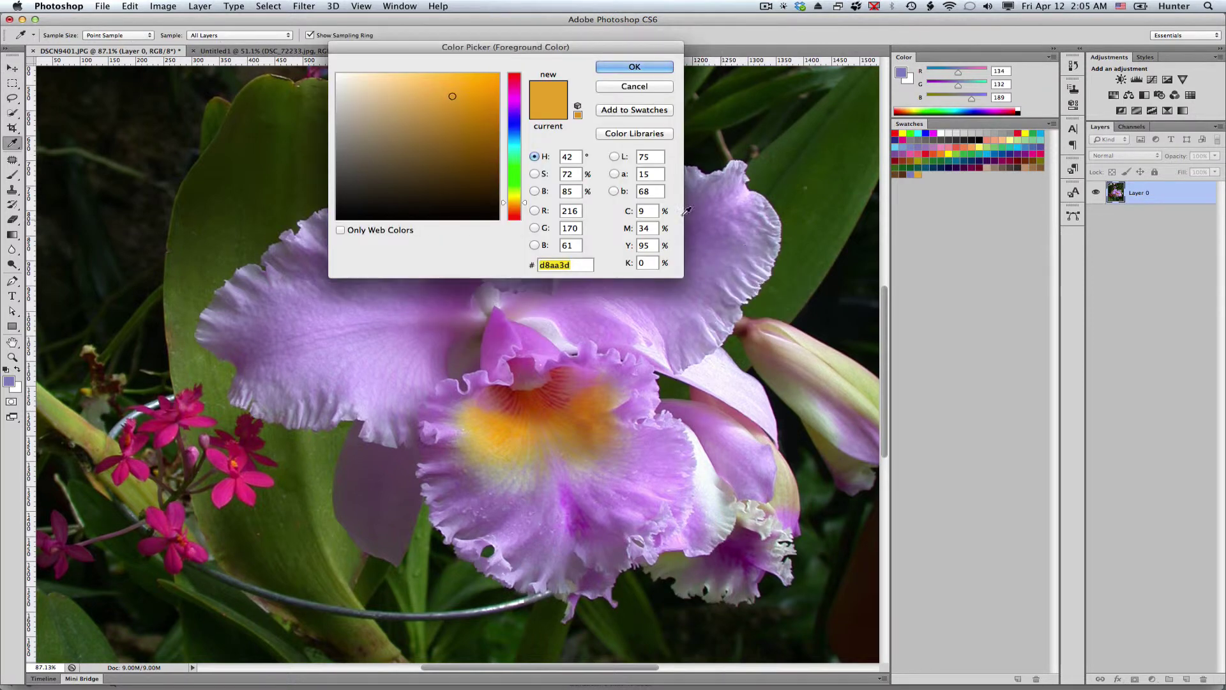
pyautogui.click(446, 319)
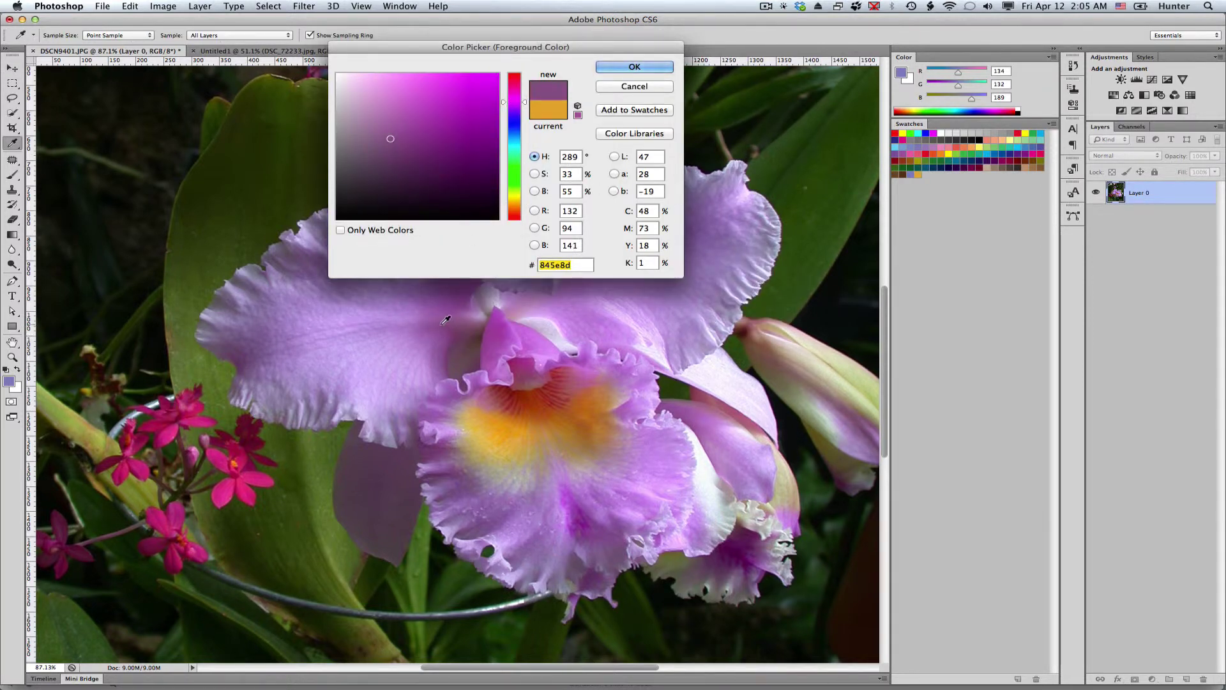
pyautogui.click(443, 312)
pyautogui.click(443, 312)
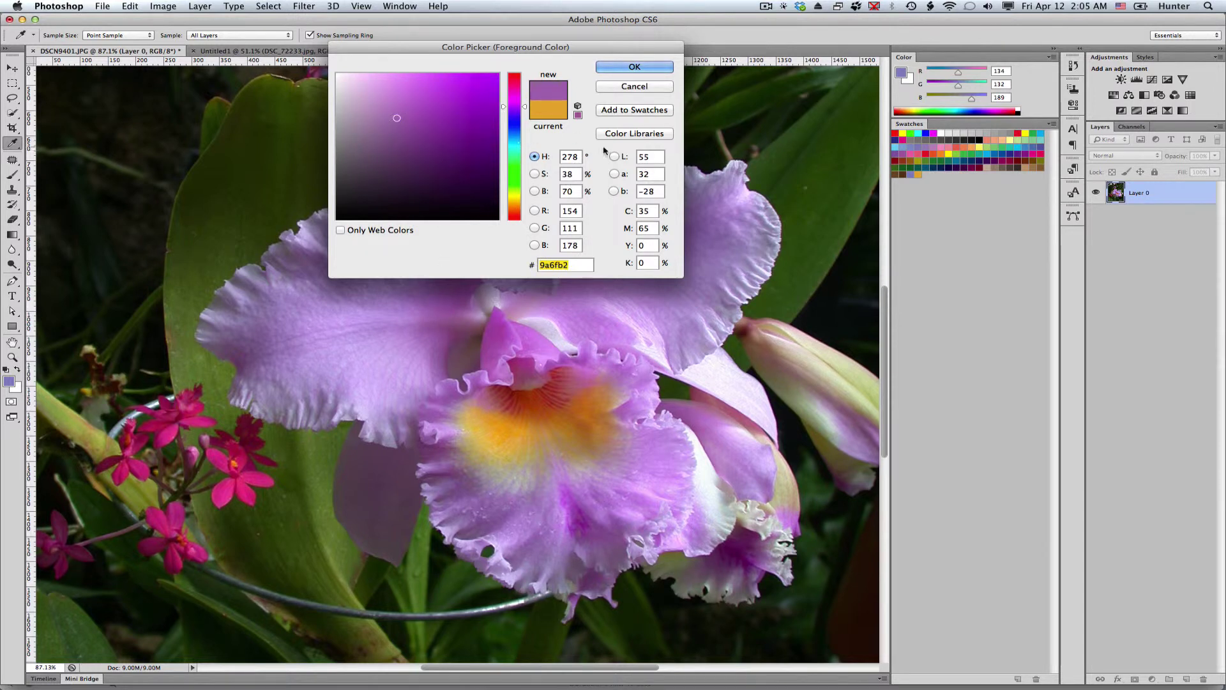
# Add the lavender as a new swatch named 'Lavendar 1'
pyautogui.click(632, 110)
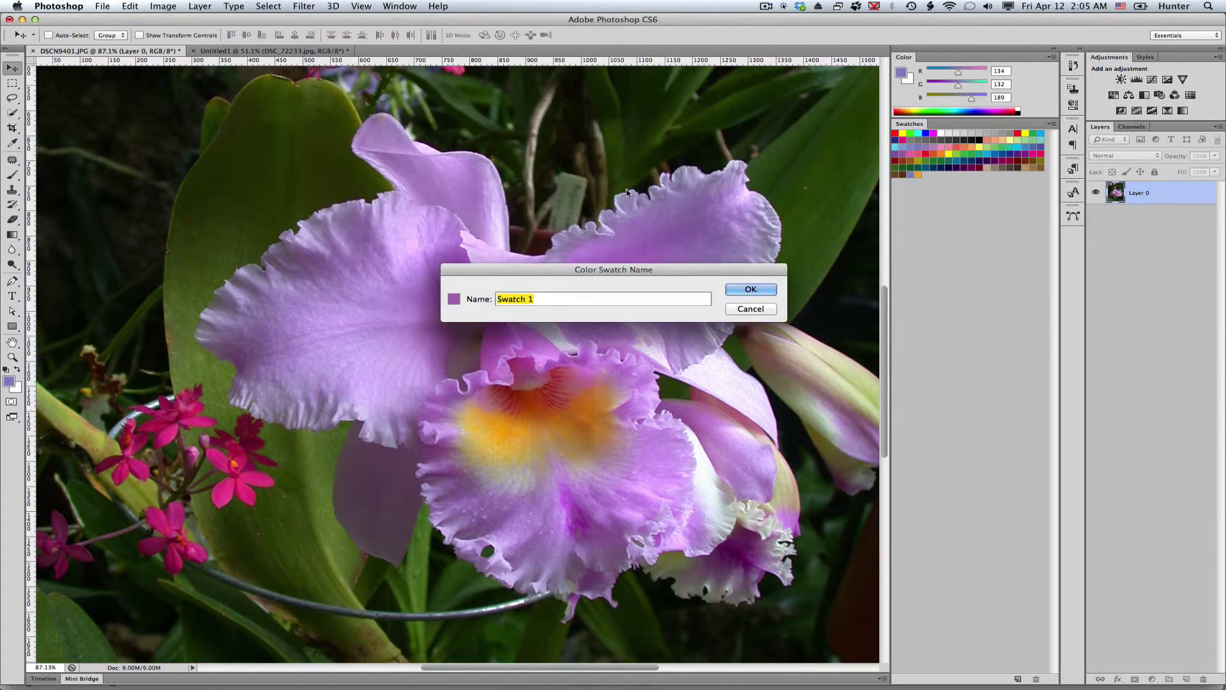
pyautogui.write('S=')
pyautogui.press('BackSpace')
pyautogui.press('BackSpace')
pyautogui.write('Lavendar 1')
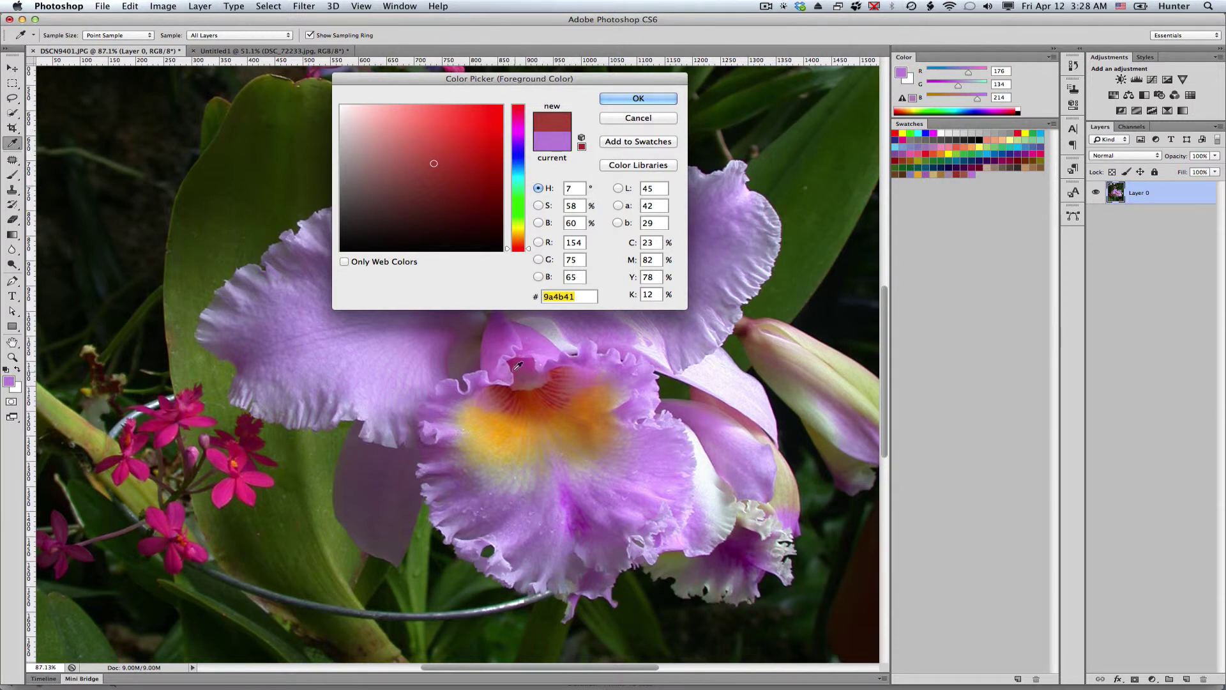
# Sample the petal purple, skip naming a swatch, and accept 9d5fb1 as foreground colour
pyautogui.click(489, 266)
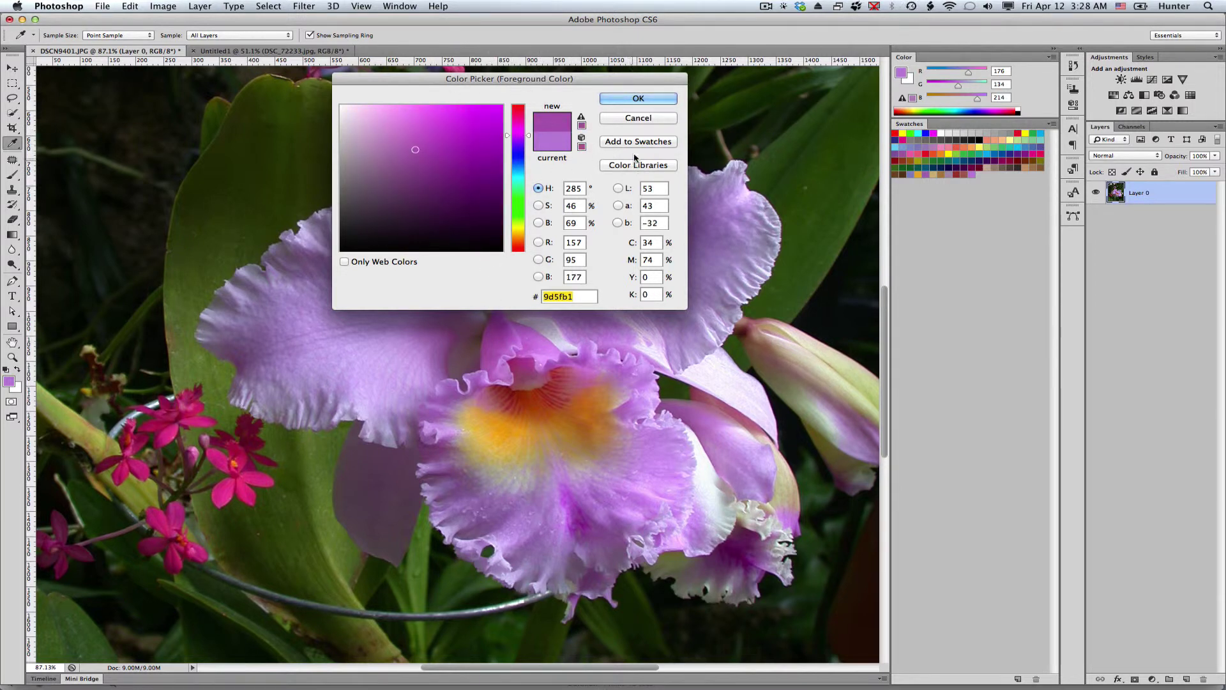
pyautogui.press('Return')
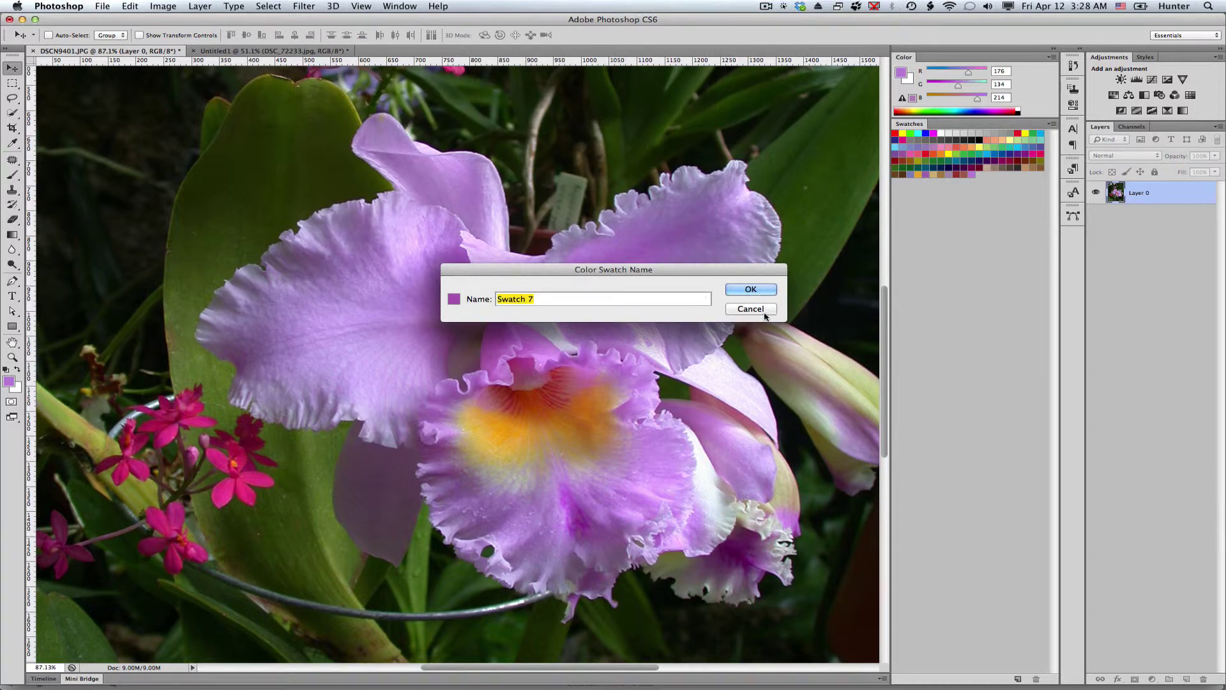
pyautogui.click(766, 289)
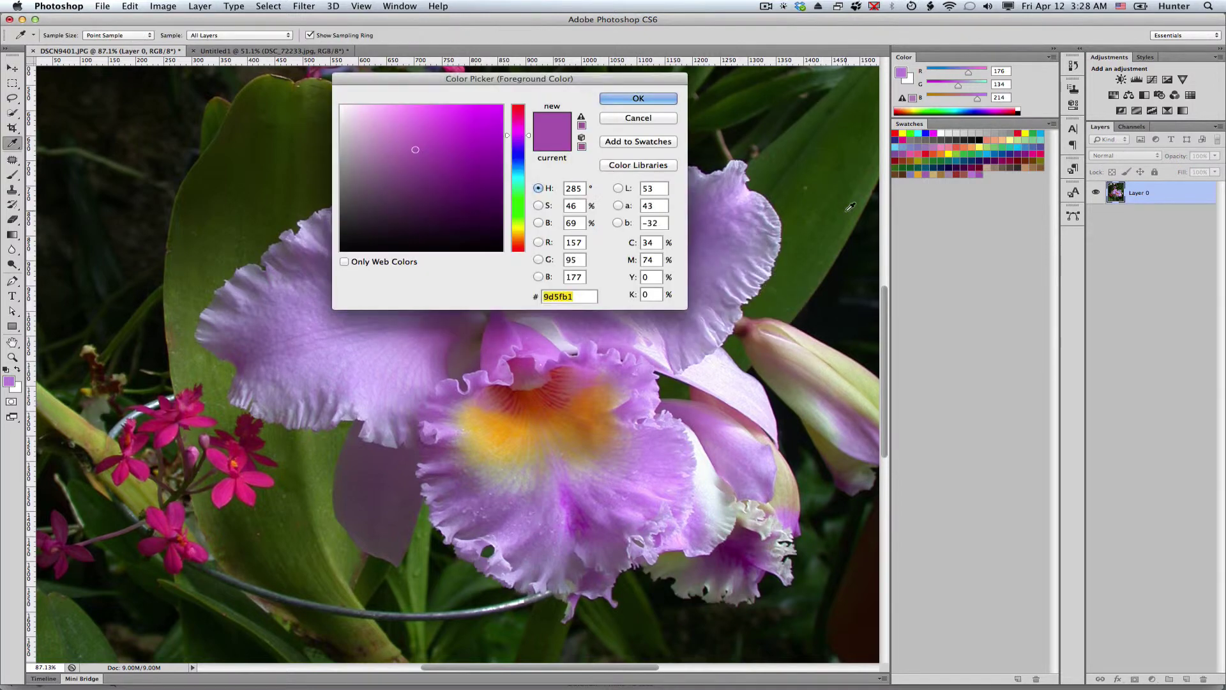
pyautogui.click(655, 102)
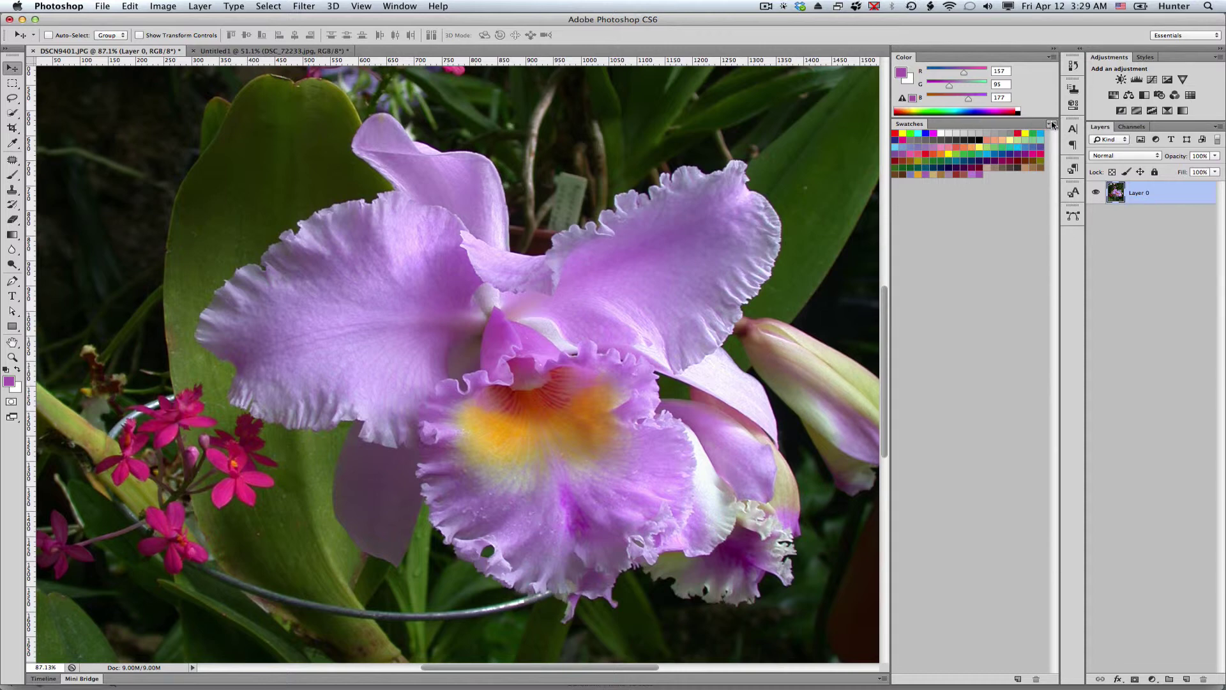
# Open the Preset Manager from the Swatches panel menu, keeping Preset Type on Swatches
pyautogui.click(1052, 125)
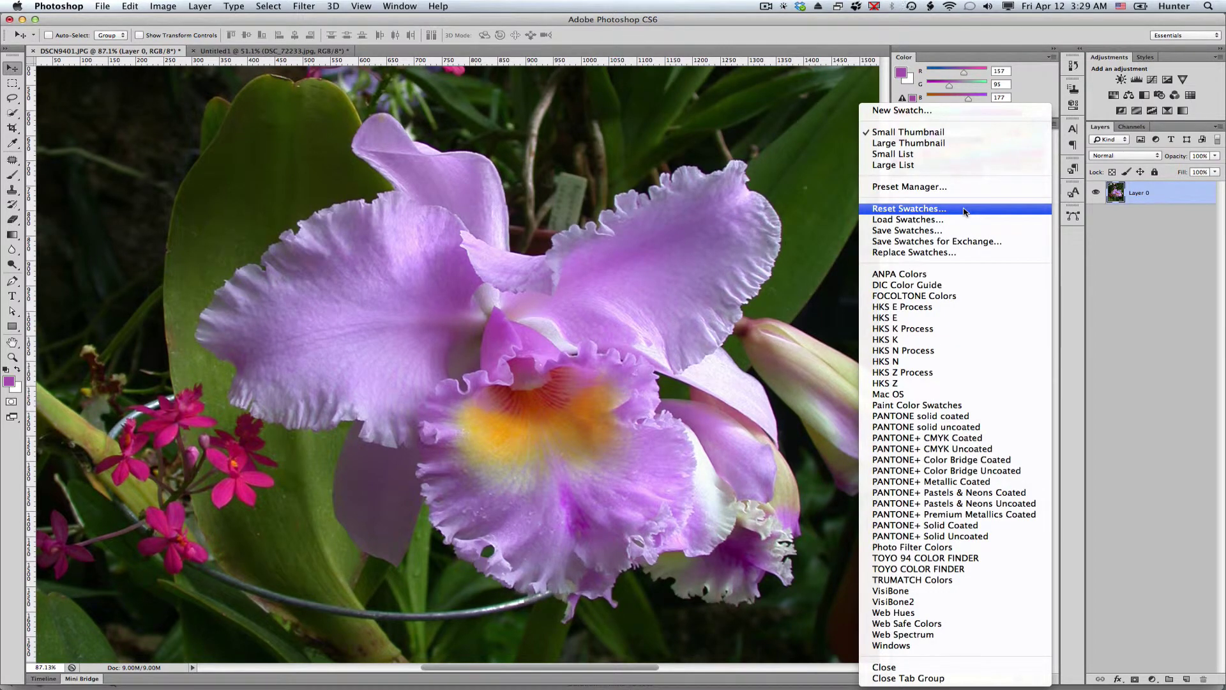
pyautogui.click(953, 189)
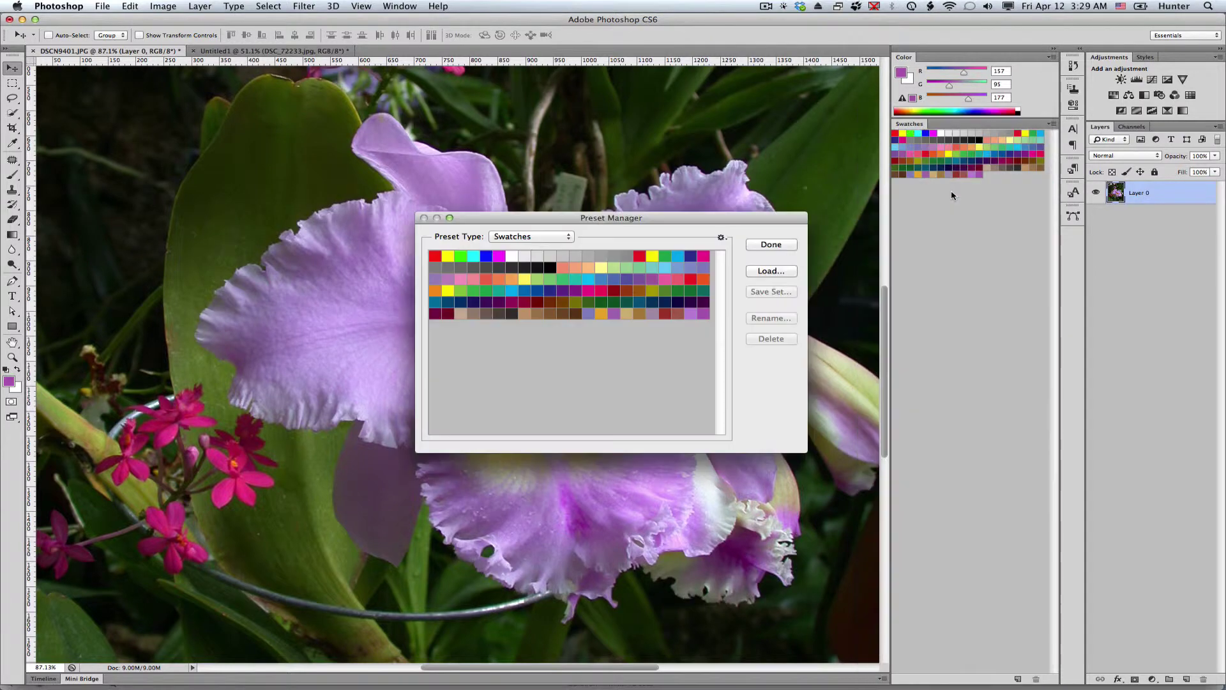
pyautogui.click(566, 237)
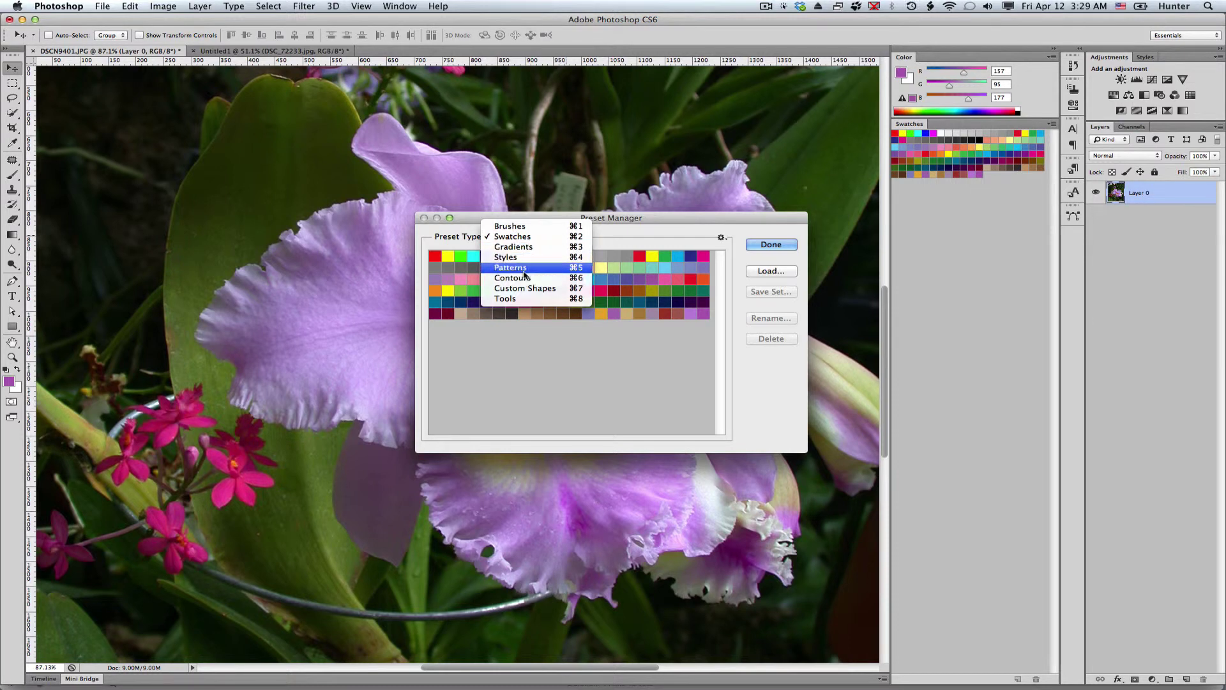
pyautogui.click(548, 307)
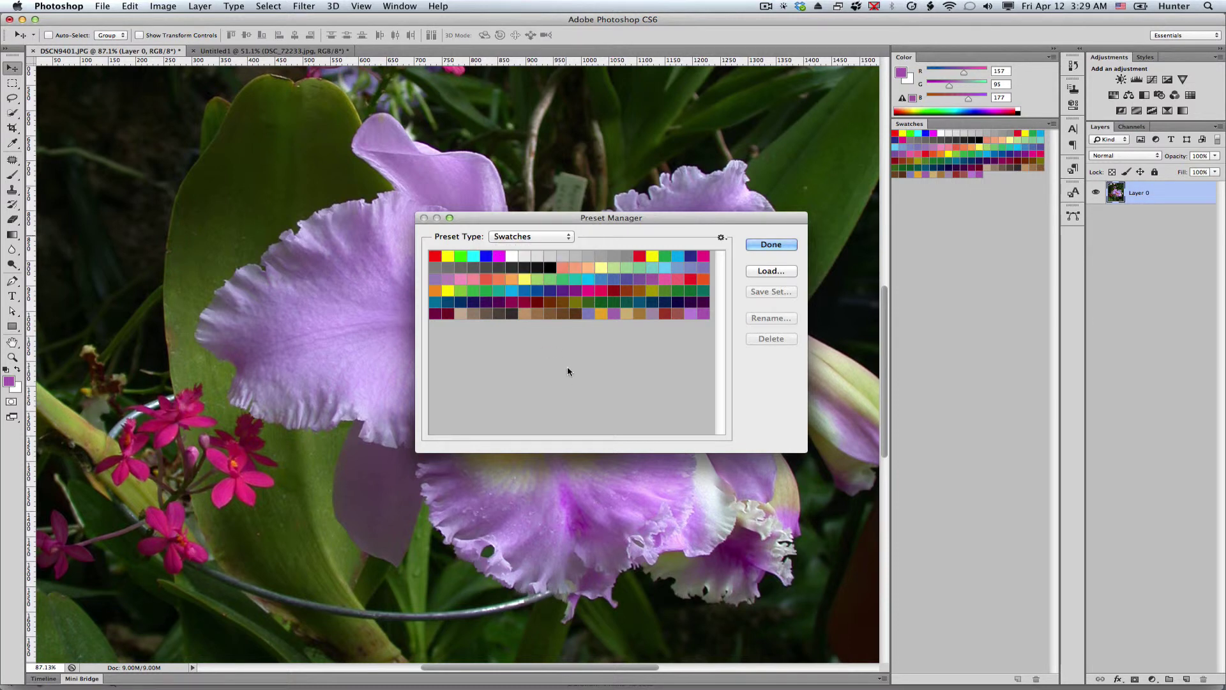
pyautogui.click(591, 312)
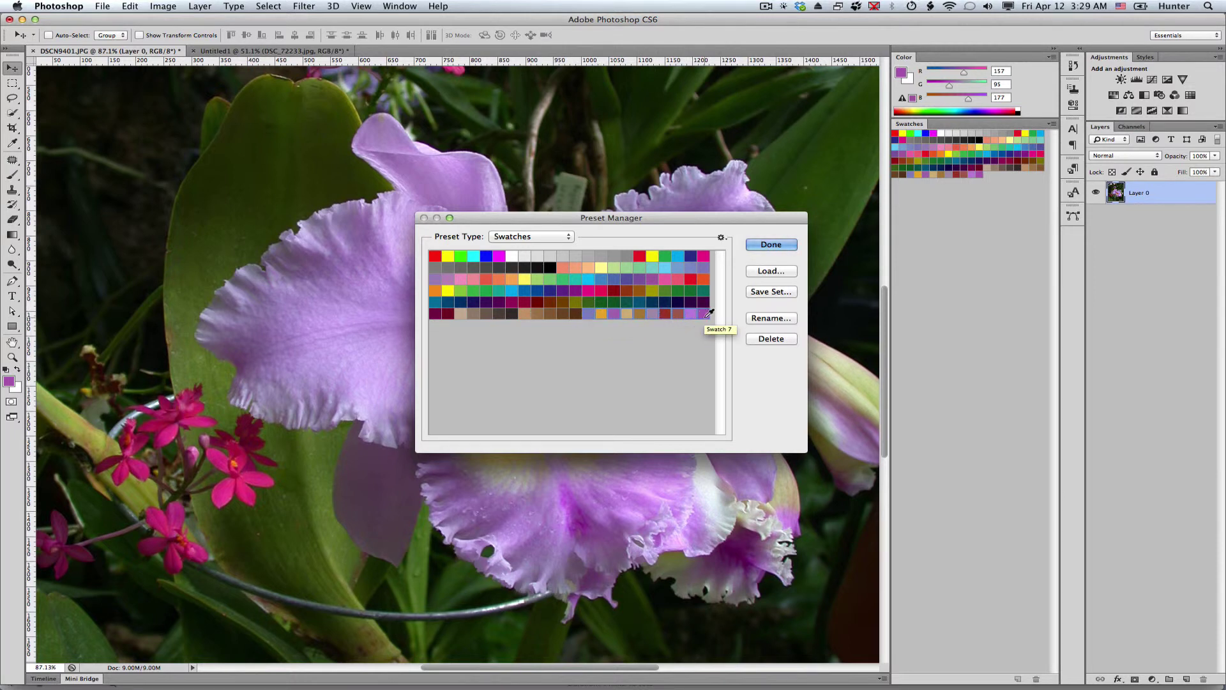
# Save the swatch set to the Desktop as Hunter Swatches.aco and close the Preset Manager
pyautogui.click(770, 291)
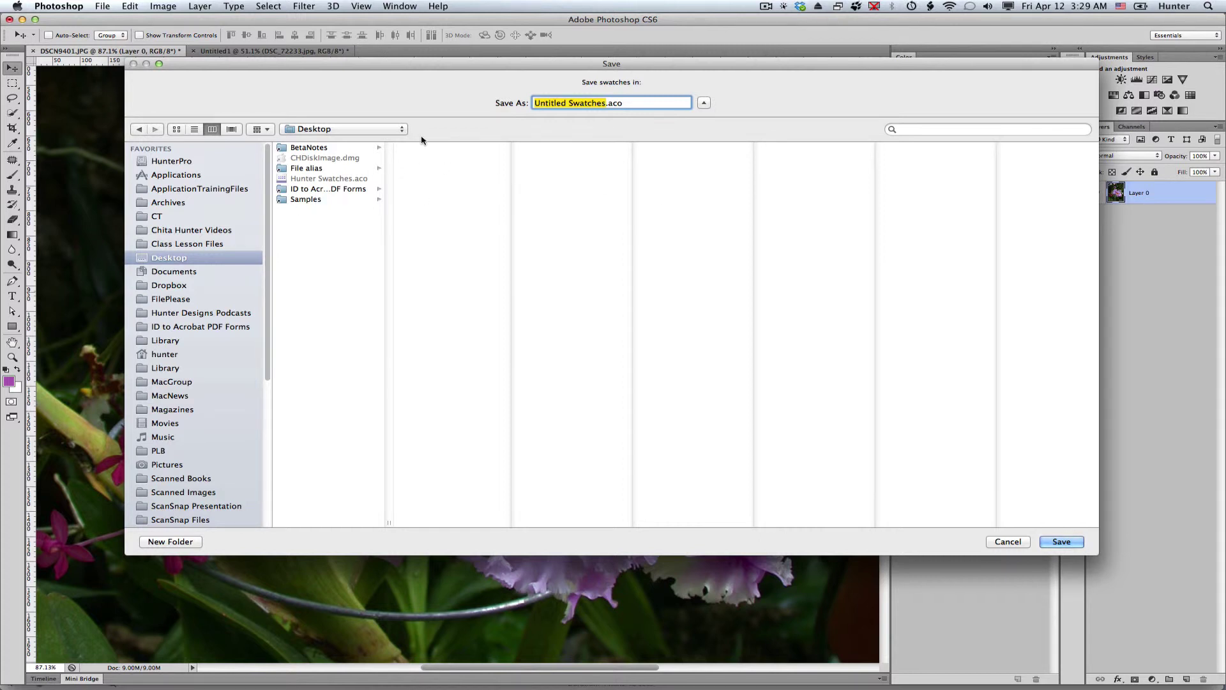
pyautogui.write('Hunter Swatch')
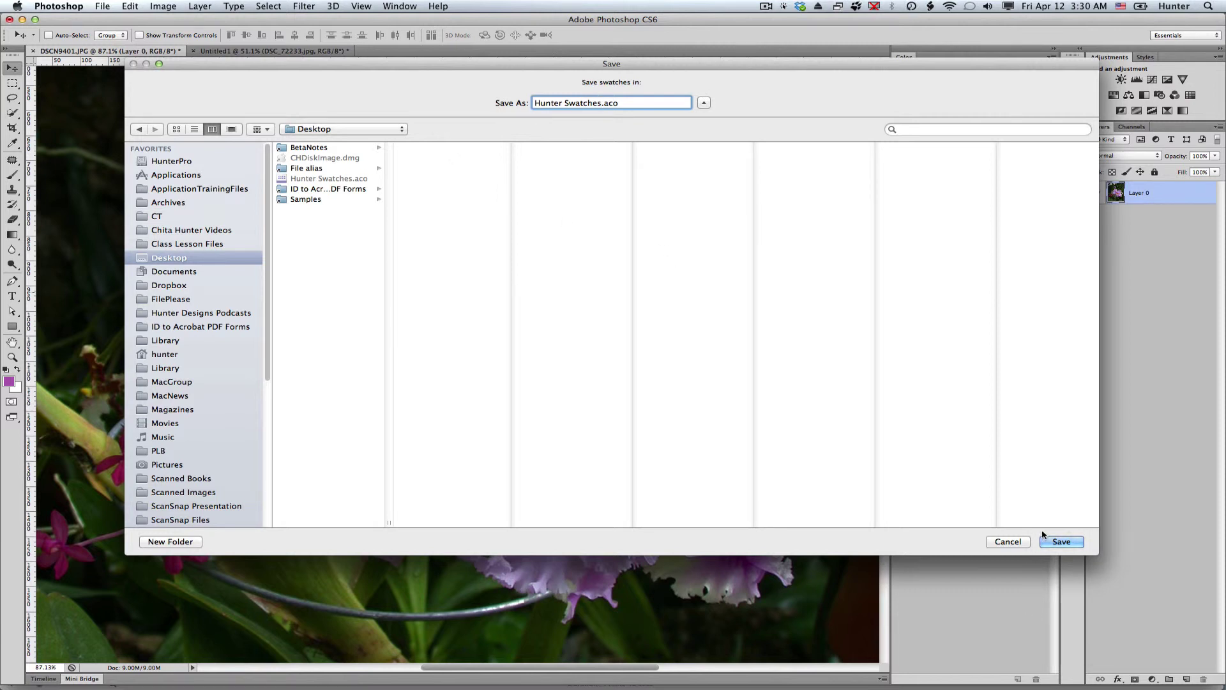
pyautogui.click(1073, 540)
pyautogui.click(772, 246)
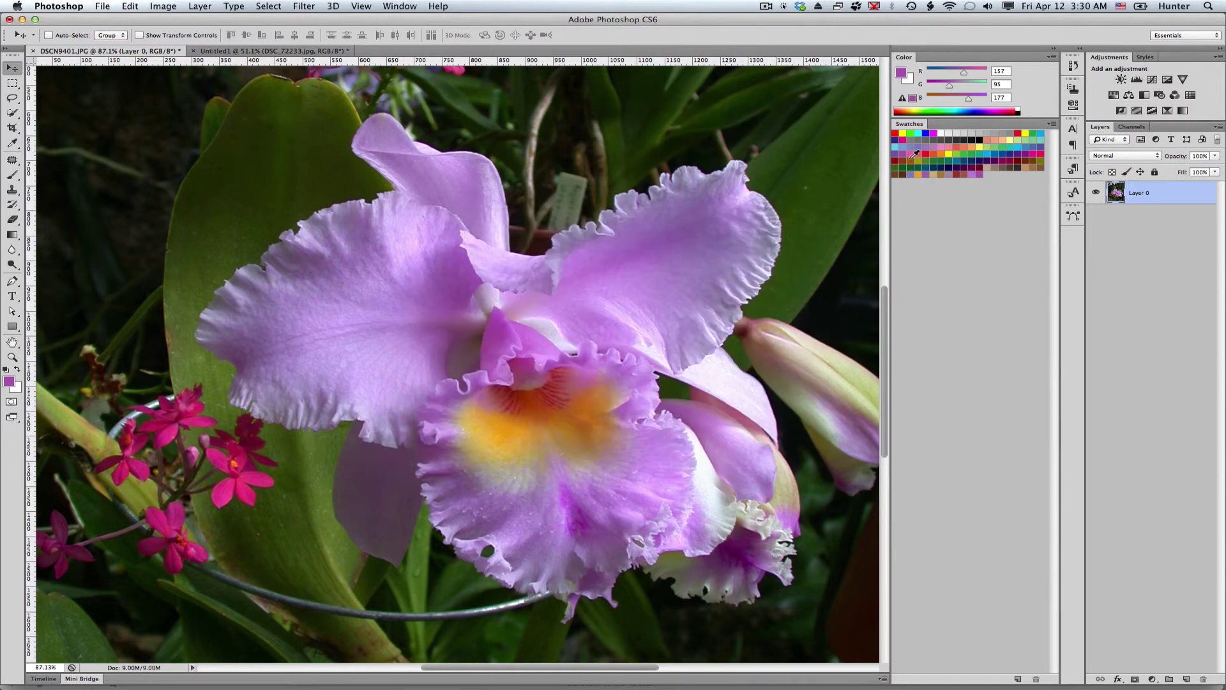
# Reset the Swatches panel, replacing the current swatches with Photoshop's default set
pyautogui.click(1052, 125)
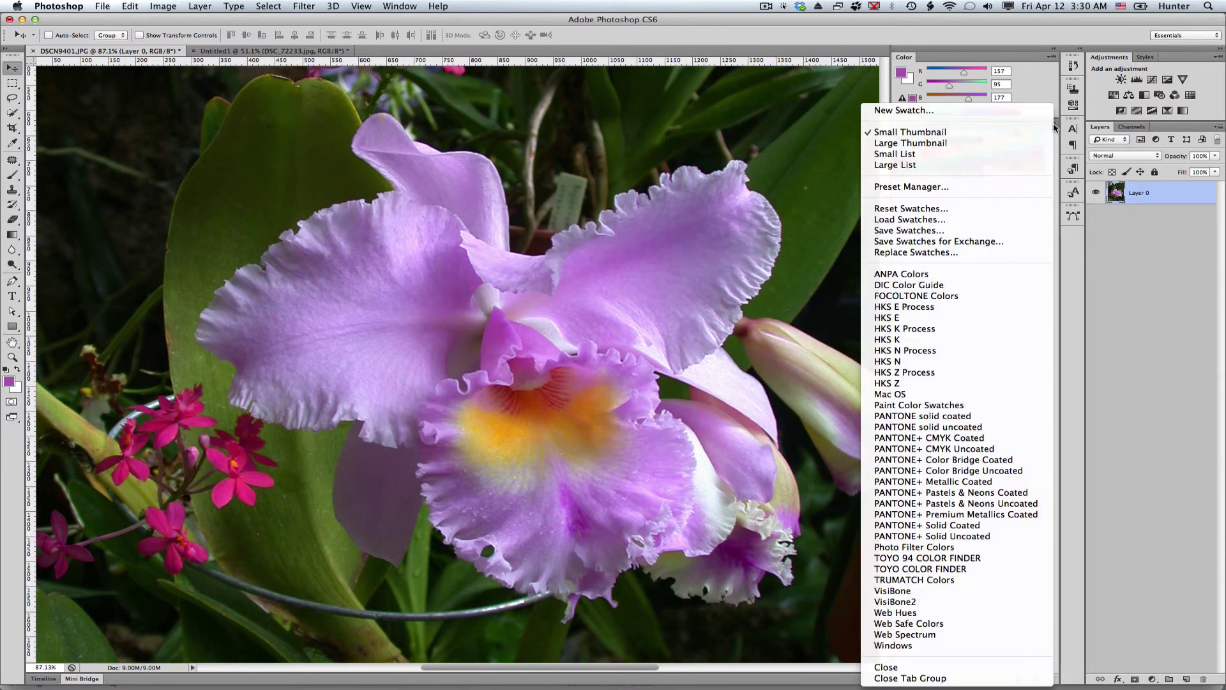
pyautogui.click(932, 209)
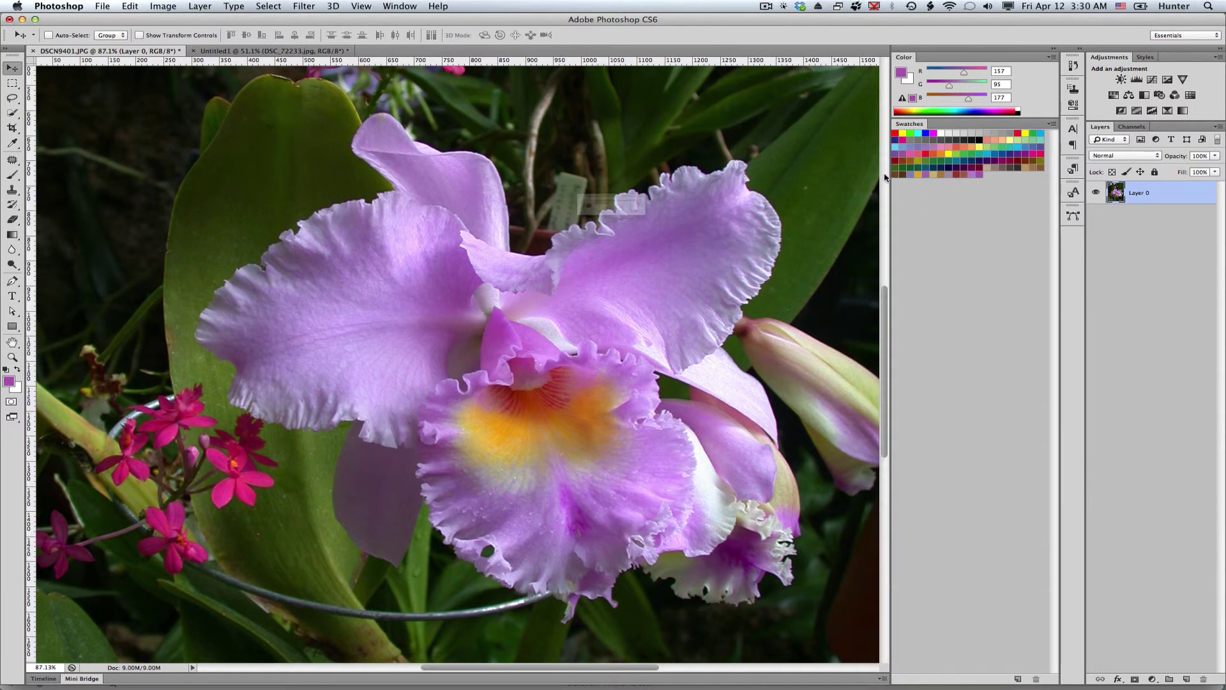
pyautogui.click(717, 232)
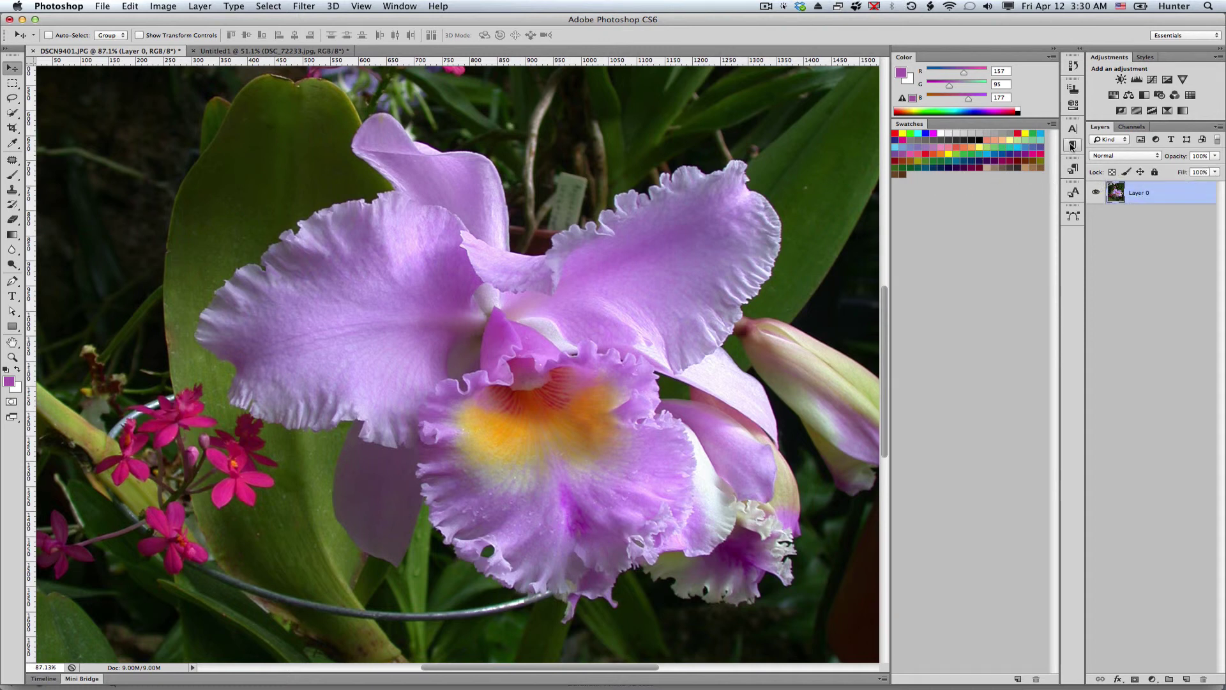
# Load Hunter Swatches.aco from the Desktop, appending its colours after the default swatches
pyautogui.click(1052, 124)
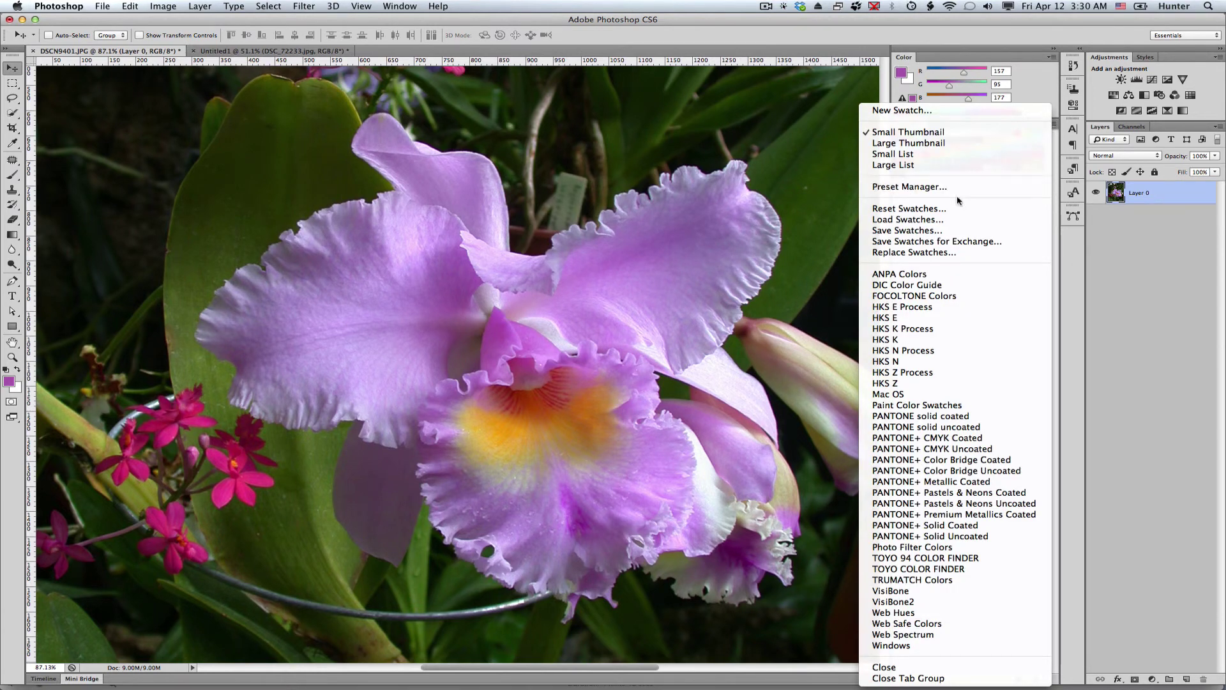
pyautogui.click(956, 219)
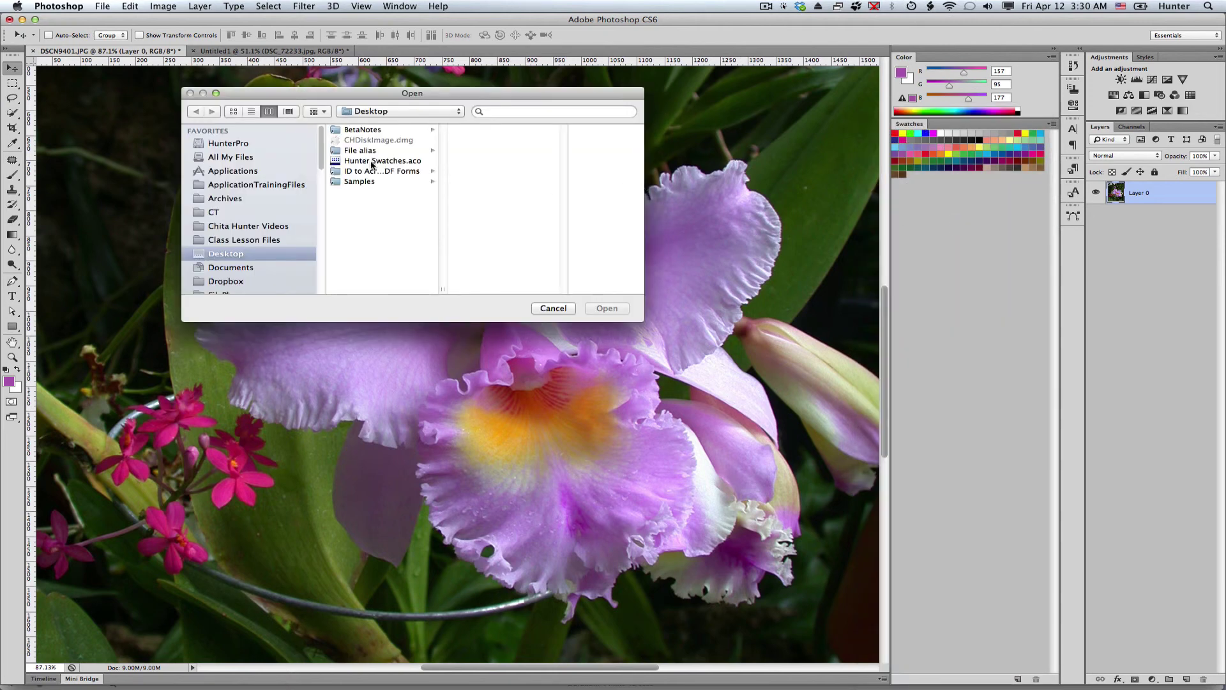
pyautogui.doubleClick(371, 162)
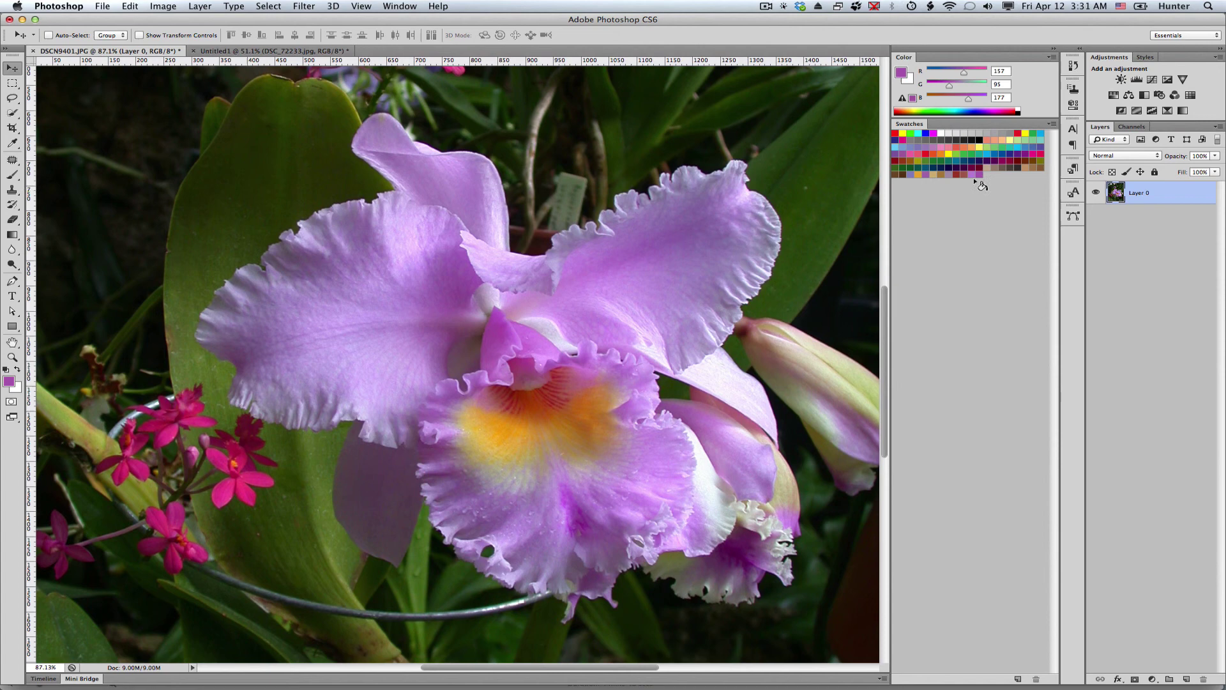